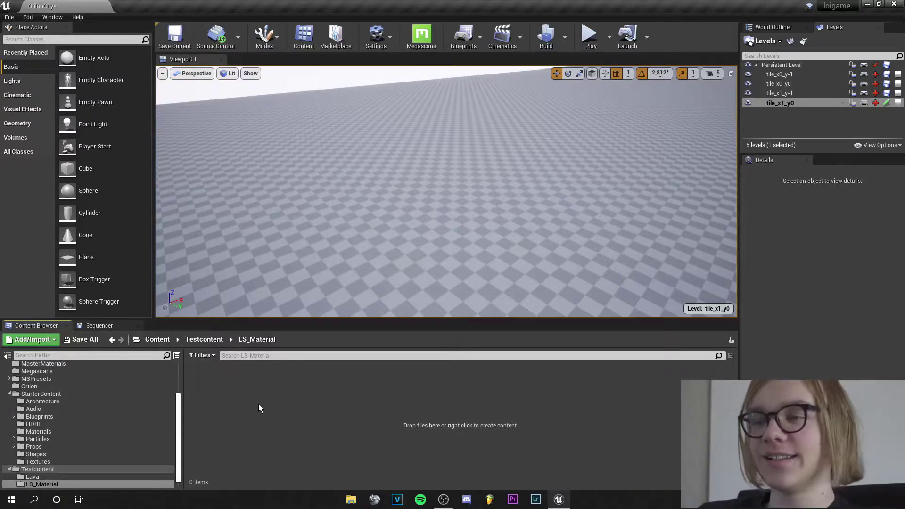
Create a new material named Landscape_Material in the LS_Material folder.
right_click(258, 404)
click(304, 210)
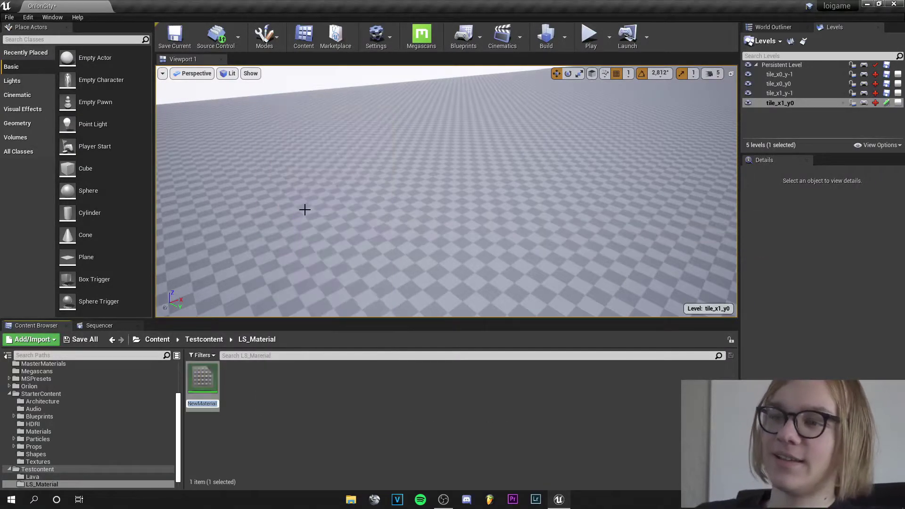
key(BackSpace)
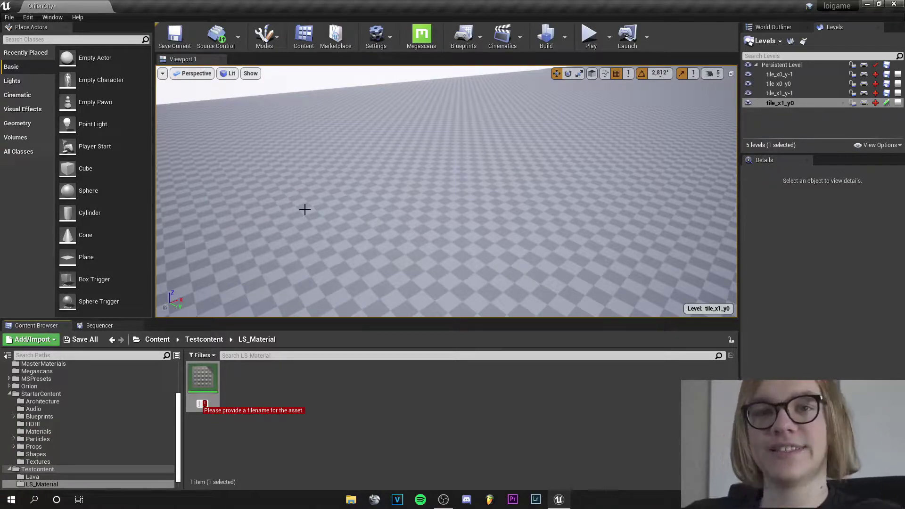
text(La)
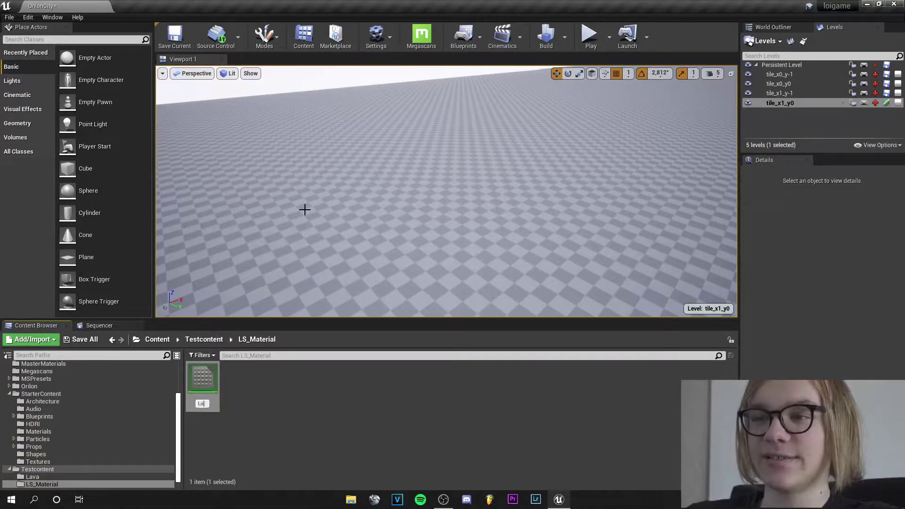
text(ndscape_Ma)
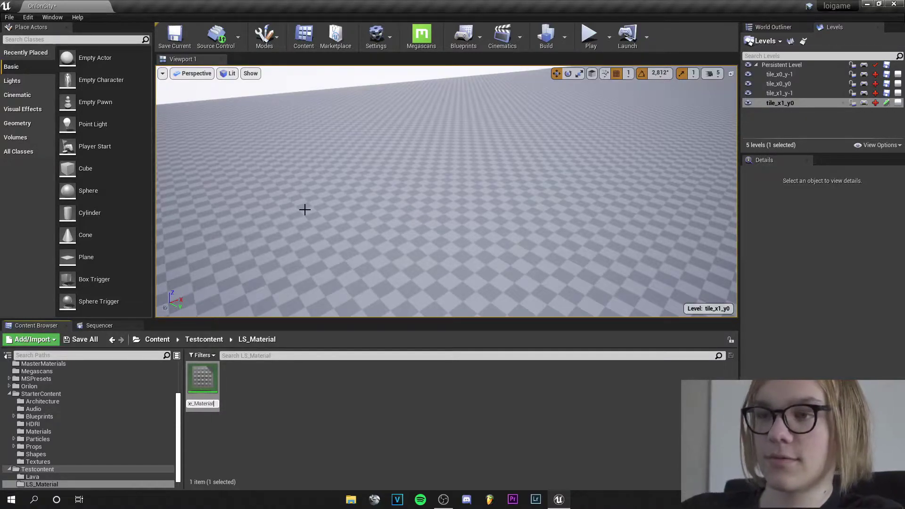
text(terial)
key(Return)
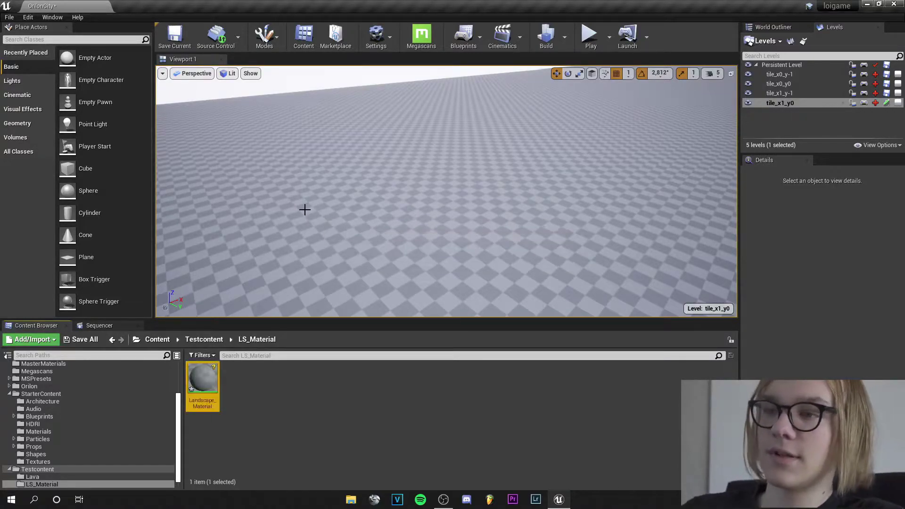
Open Landscape_Material and add a LandscapeLayerBlend node beside the main material node.
double_click(216, 383)
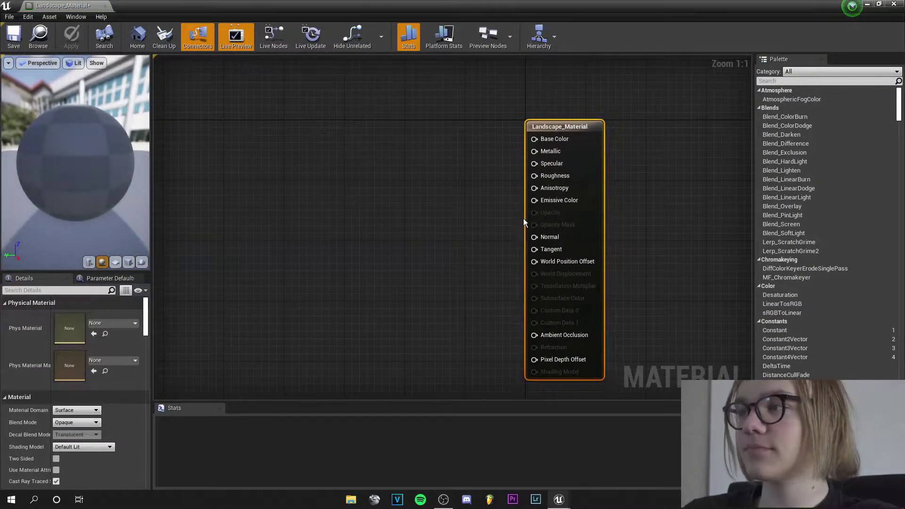
click(325, 169)
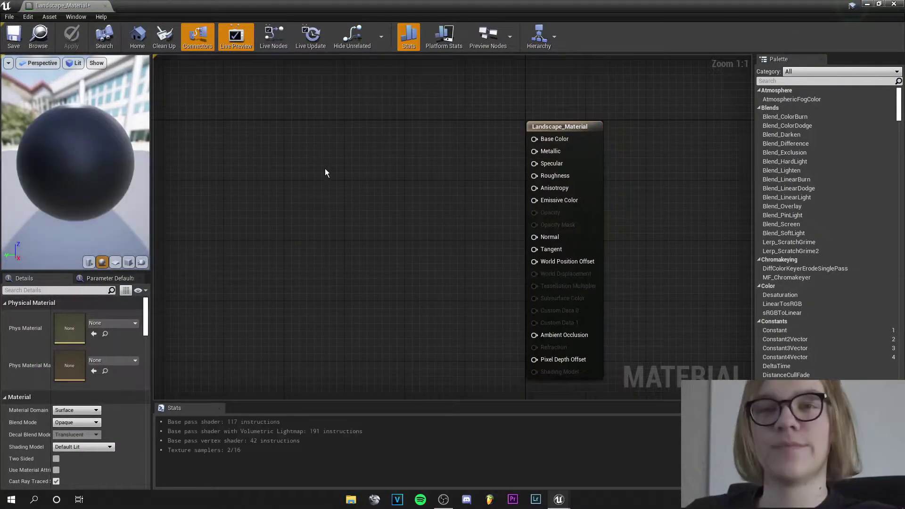
right_click(331, 174)
text(lan)
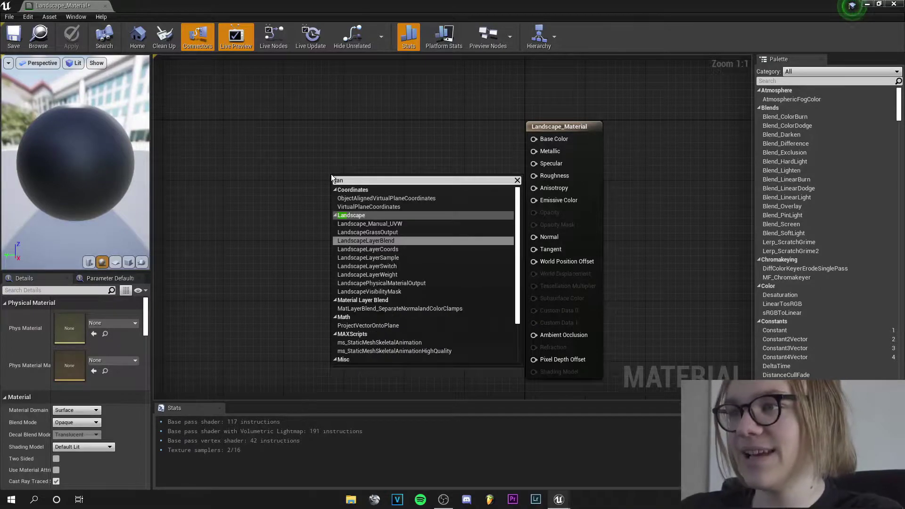
click(367, 241)
drag(358, 186, 330, 146)
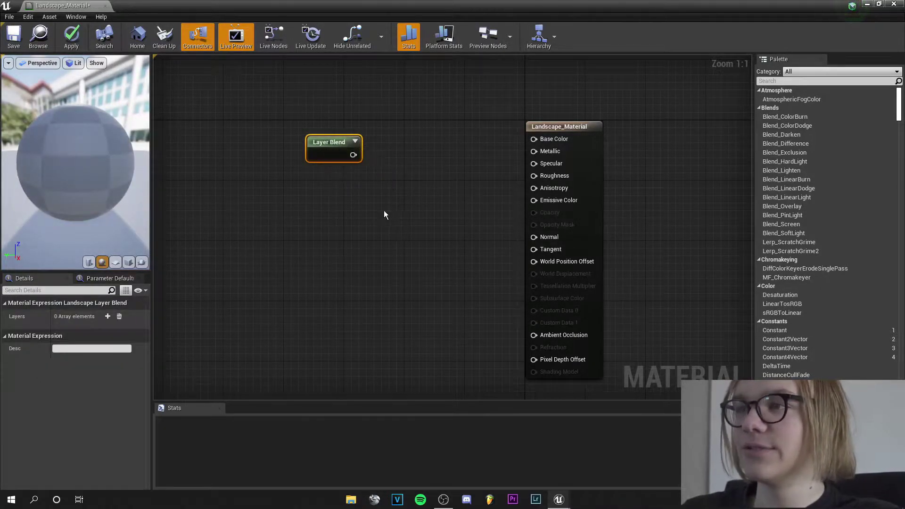
Add a layer to the Layer Blend node and name it Grass.
right_drag(375, 213, 464, 250)
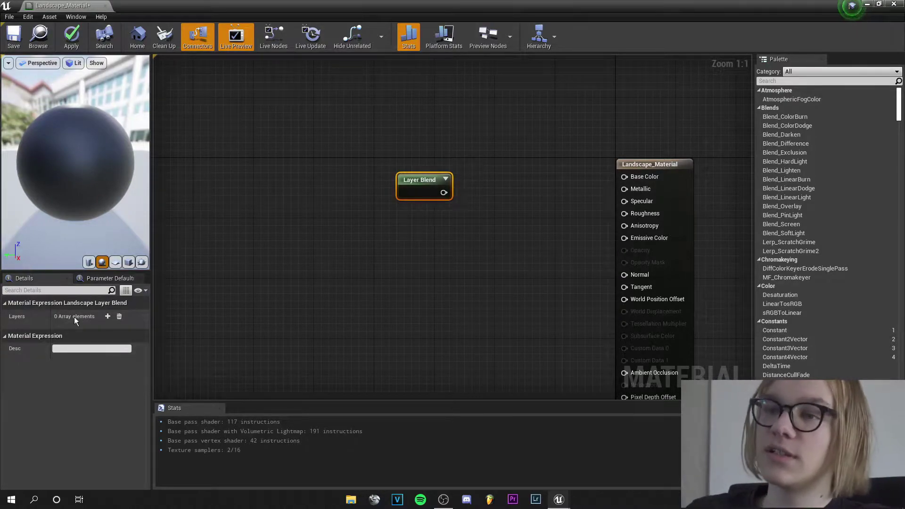
click(107, 317)
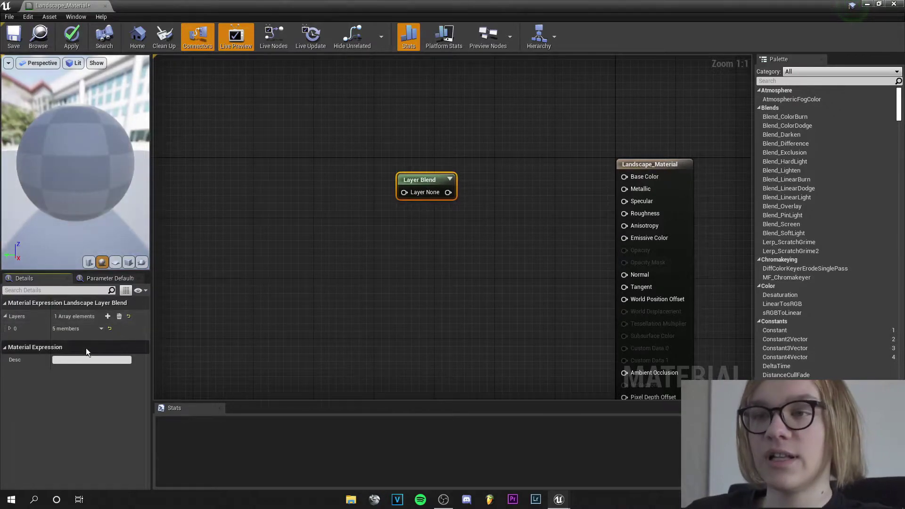
click(10, 329)
click(79, 340)
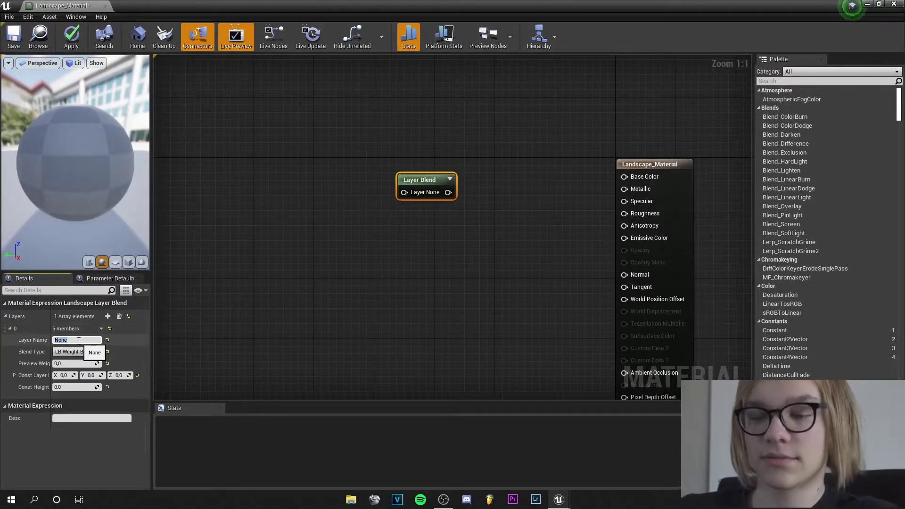
text(Grass)
key(Return)
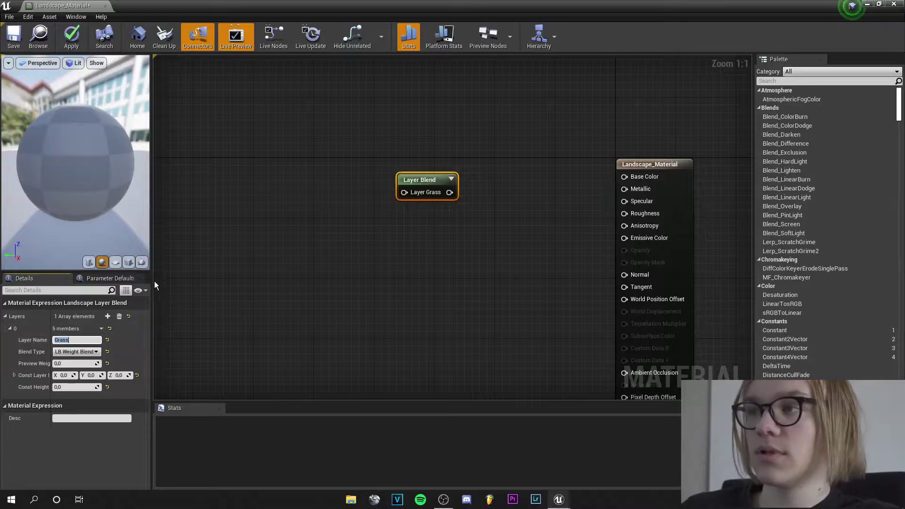
Add a second layer to the Layer Blend node and name it Moss.
click(108, 316)
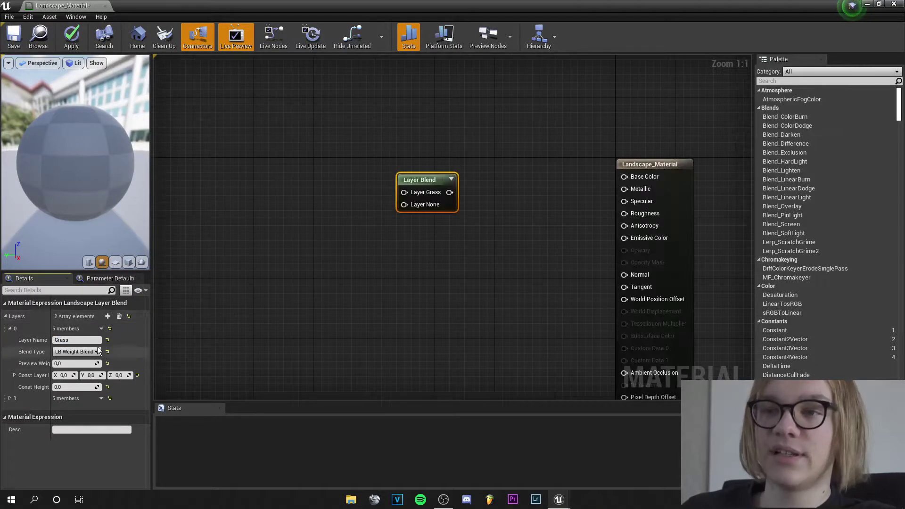
click(10, 398)
click(87, 410)
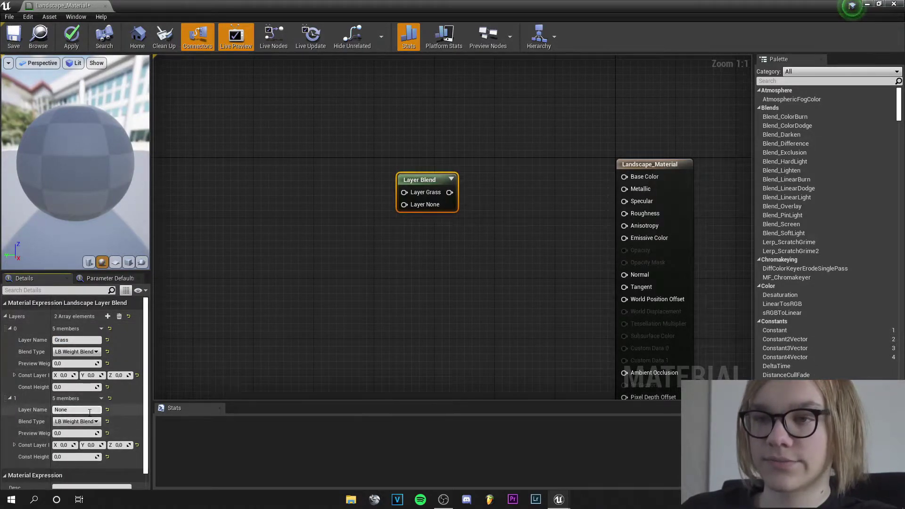
text(Moss)
key(Return)
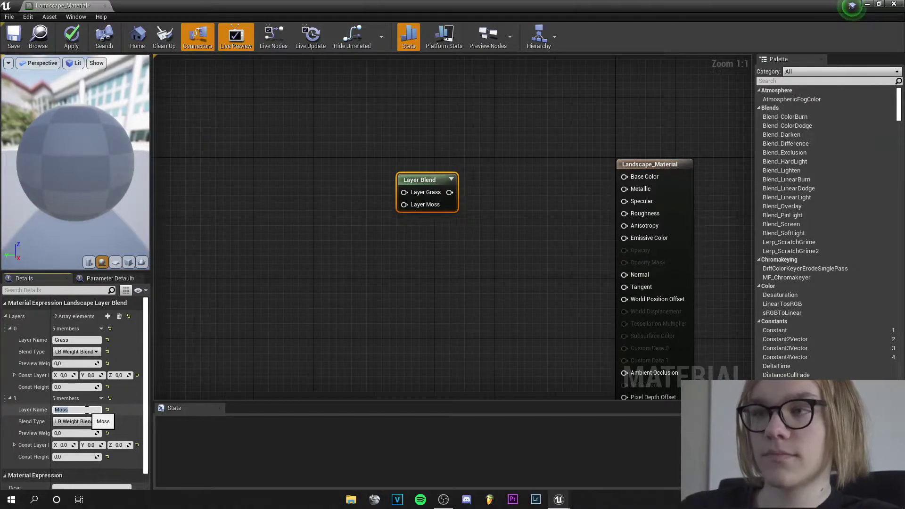
Duplicate the Layer Blend node twice and stack the copies beneath the original.
scroll(434, 206, down, 1)
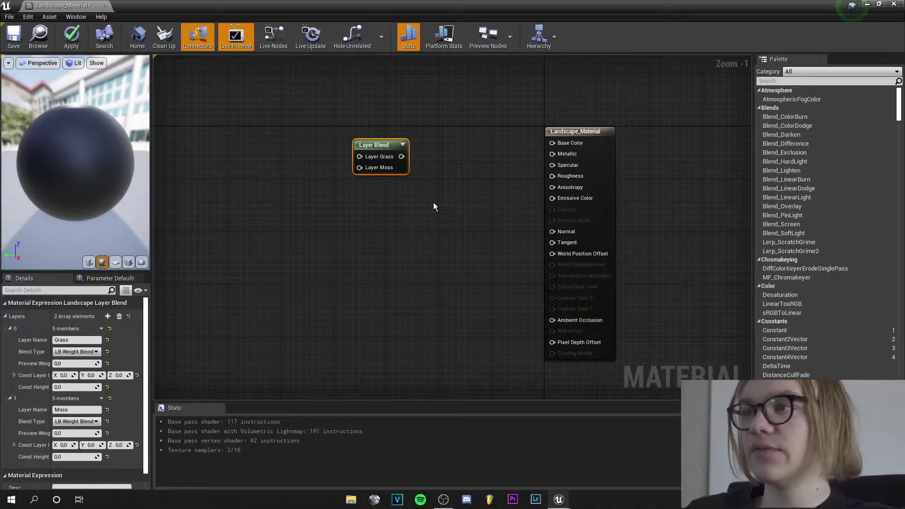
key(ctrl+w)
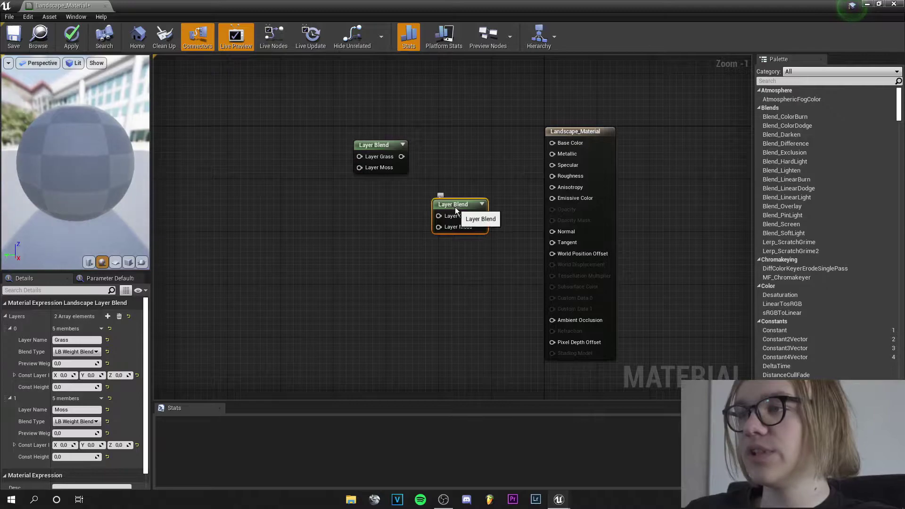
drag(463, 208, 377, 190)
key(ctrl+w)
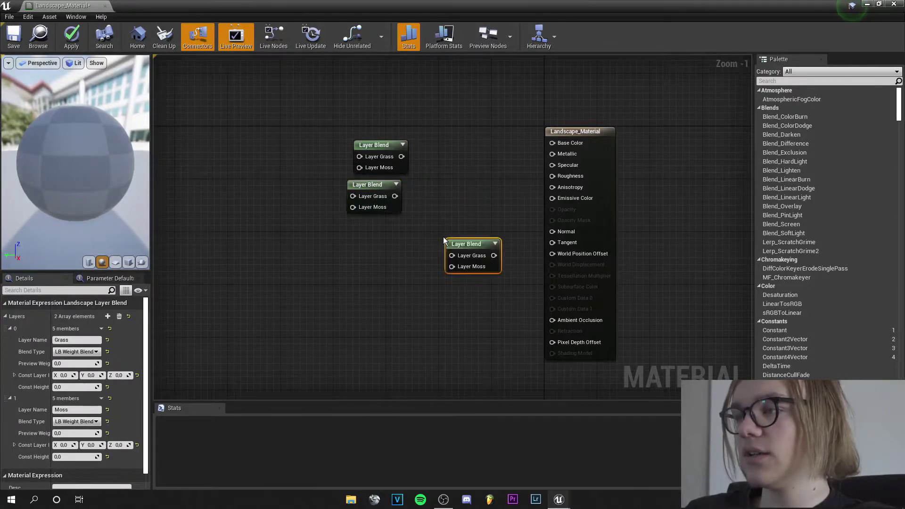
drag(463, 242, 366, 226)
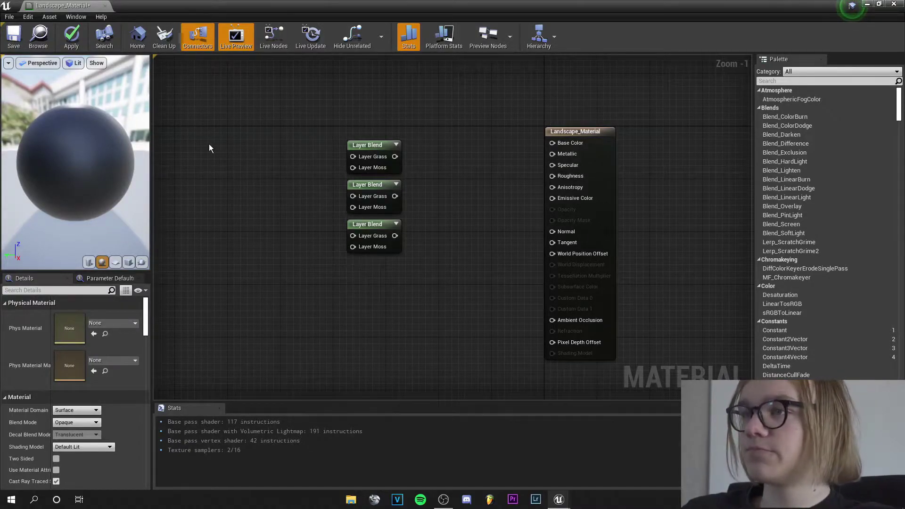
Bring the grass and moss ground color and normal textures into the graph as Texture Samples and spread them out.
right_drag(406, 167, 471, 188)
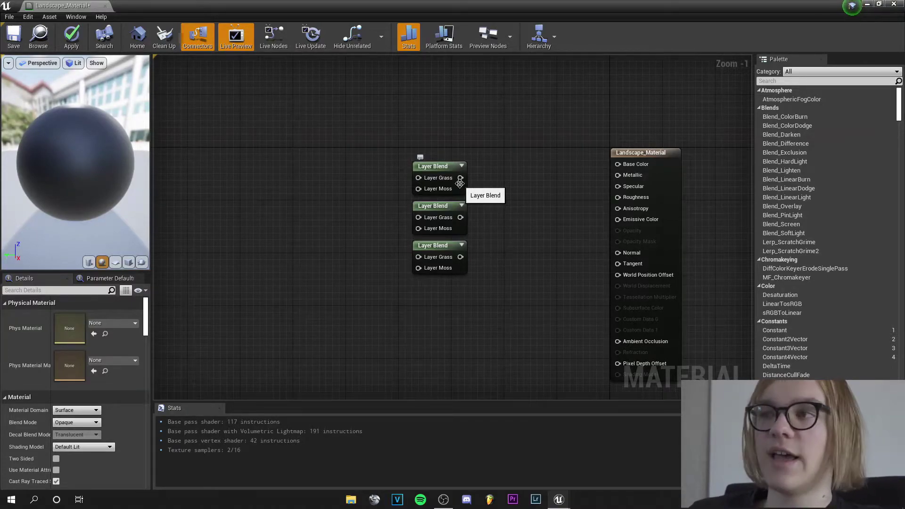
click(879, 4)
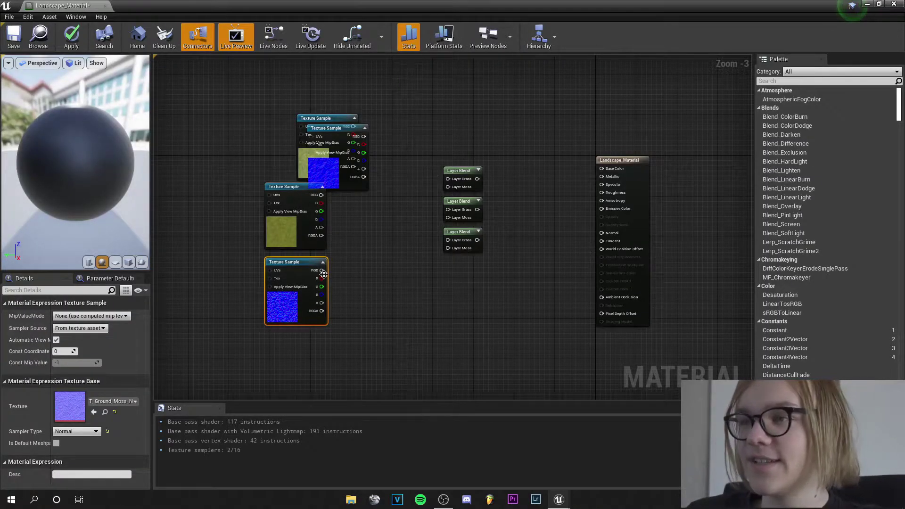
drag(286, 187, 280, 191)
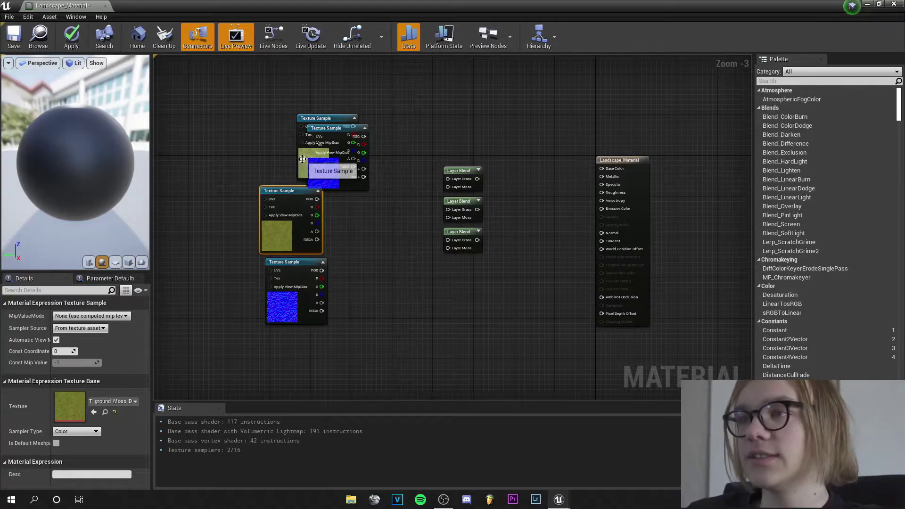
drag(306, 158, 274, 109)
right_drag(398, 165, 370, 218)
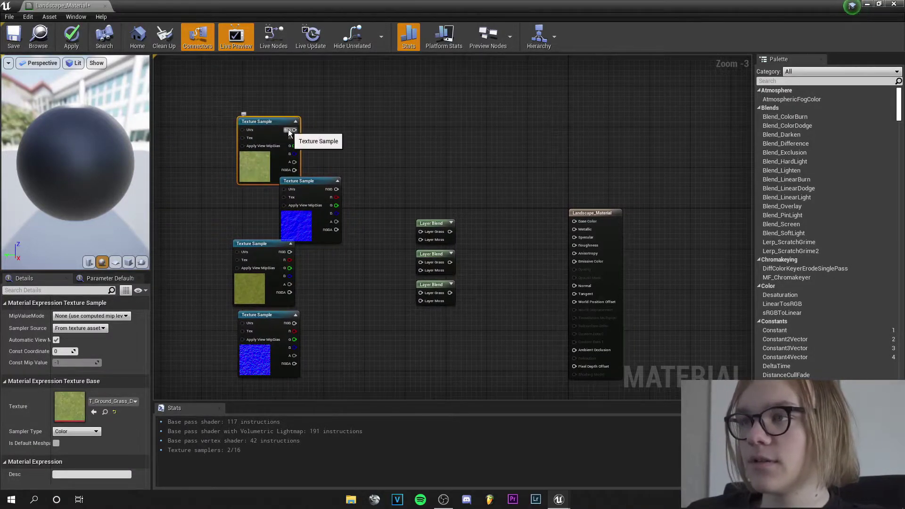
Wire the grass color texture through the first Layer Blend's Grass layer to Base Color, and the grass normal through the third's to Normal.
drag(294, 129, 422, 231)
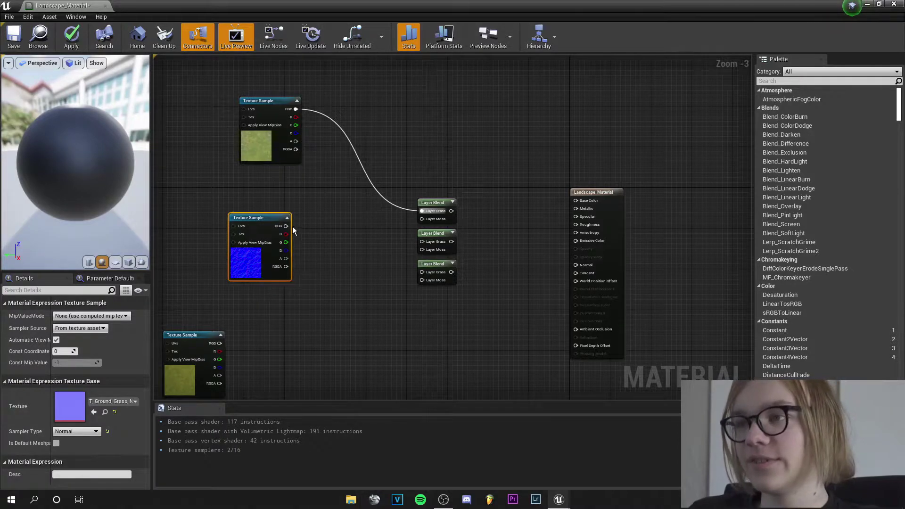
drag(286, 226, 434, 274)
right_drag(479, 289, 368, 258)
scroll(403, 268, up, 1)
drag(332, 238, 469, 235)
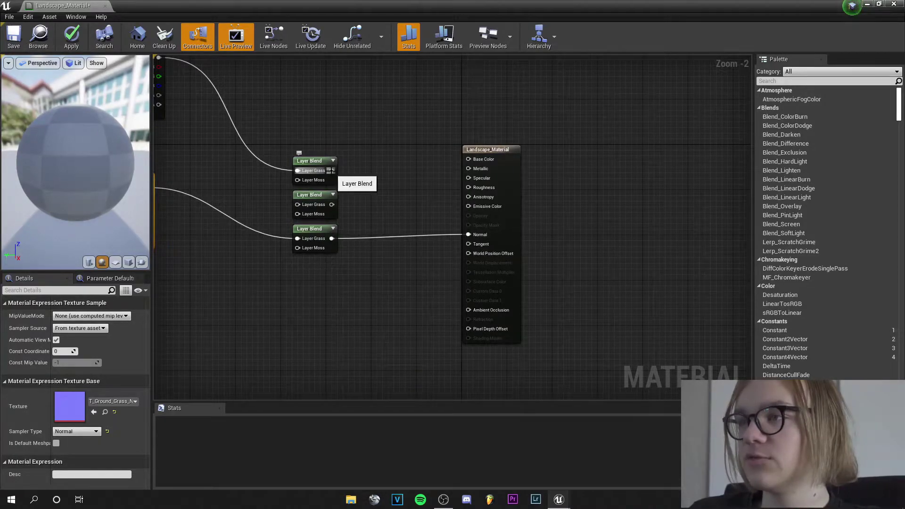
drag(333, 170, 469, 160)
Connect the moss color texture to the first Layer Blend's Moss input and the moss normal texture to the third's Moss input.
right_drag(321, 332, 366, 309)
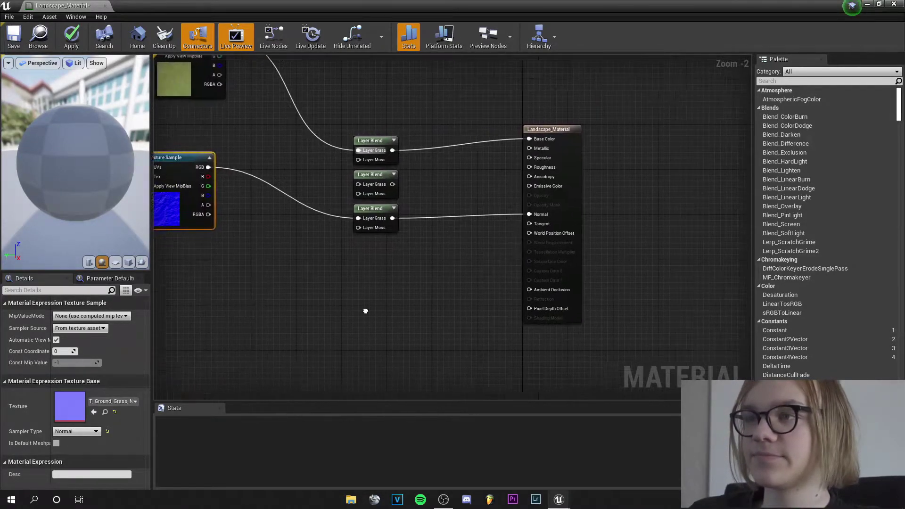
scroll(485, 284, down, 1)
scroll(467, 301, down, 1)
drag(304, 298, 302, 159)
scroll(372, 237, up, 2)
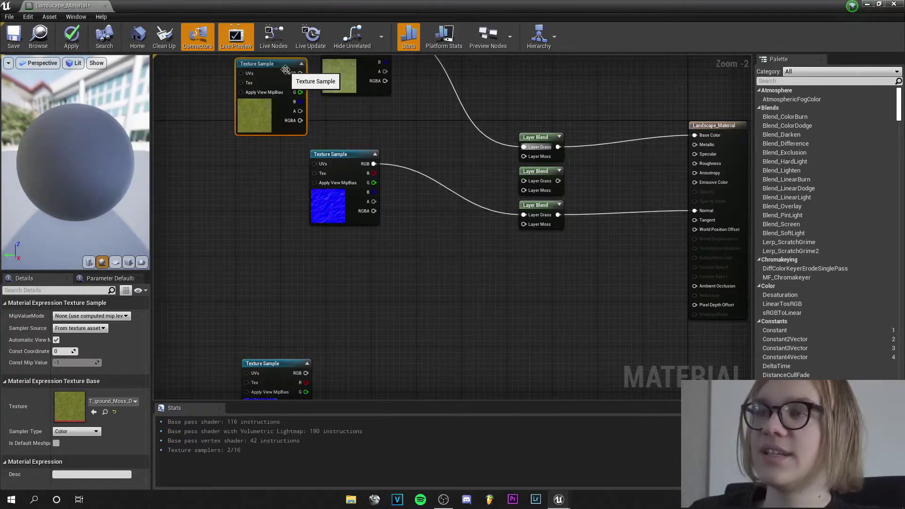
drag(294, 74, 544, 158)
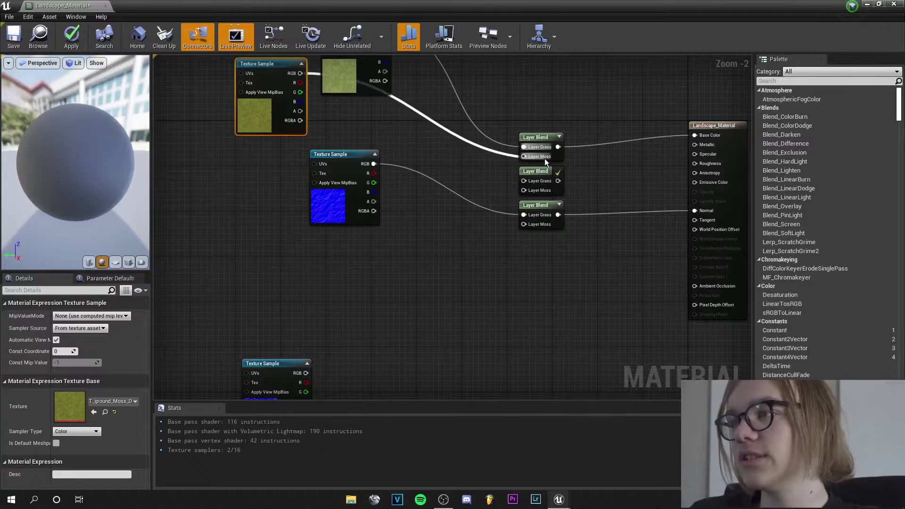
right_drag(531, 230, 470, 206)
drag(229, 338, 462, 201)
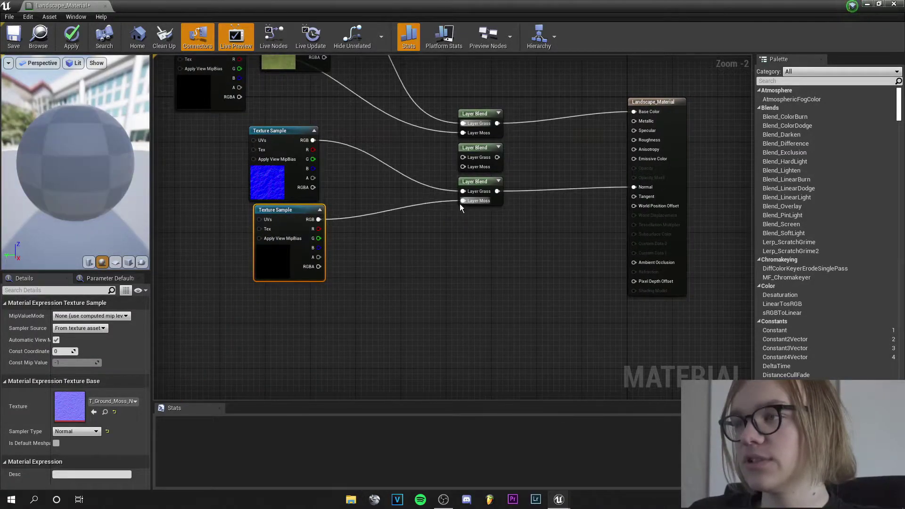
Inspect the blended material on the preview sphere from another angle.
click(274, 183)
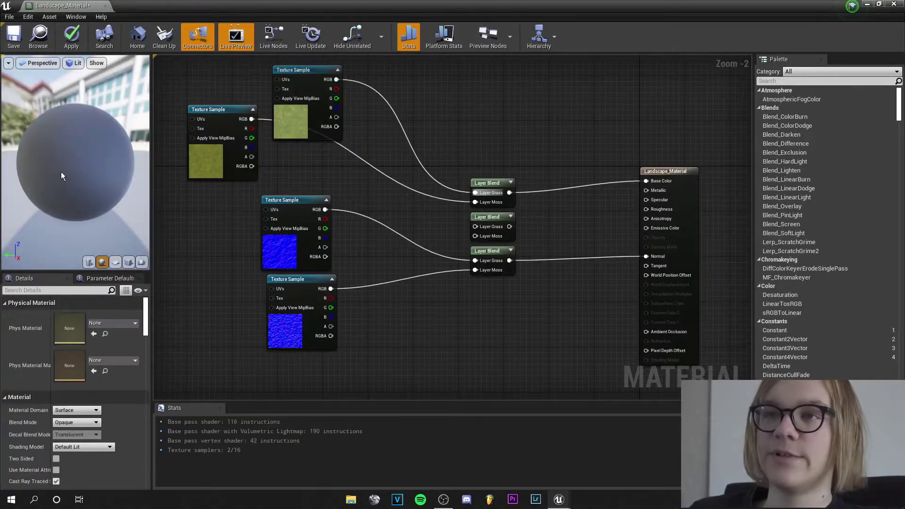
drag(60, 172, 39, 155)
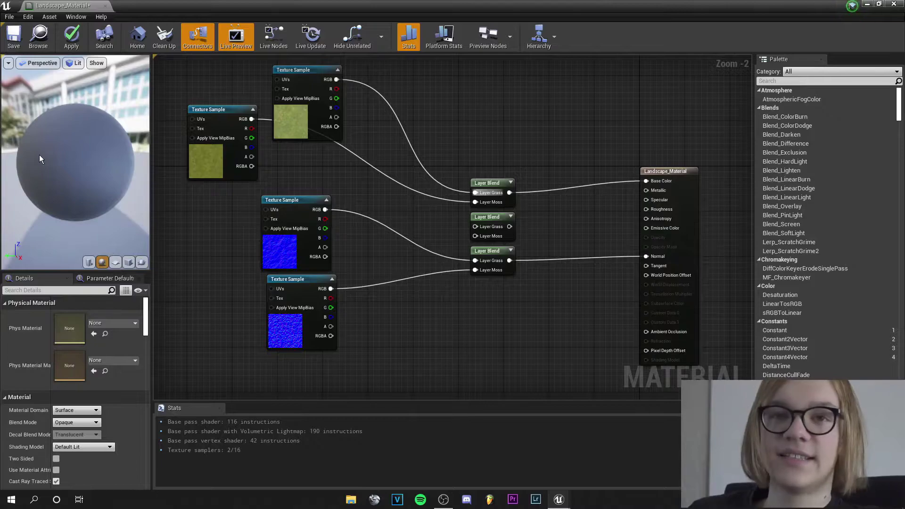
drag(227, 172, 262, 178)
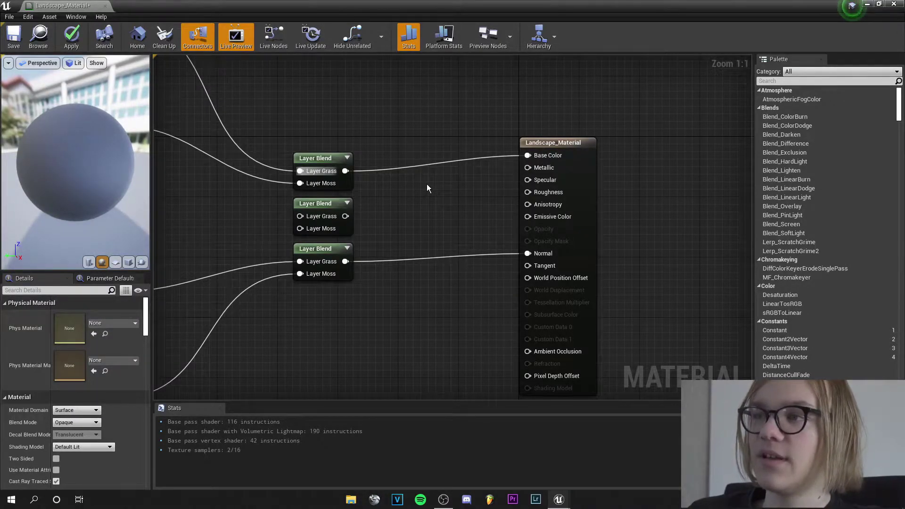
Add a constant beside the Layer Blends, convert it to a parameter named Specular, and connect it to the material's Specular input.
click(428, 186)
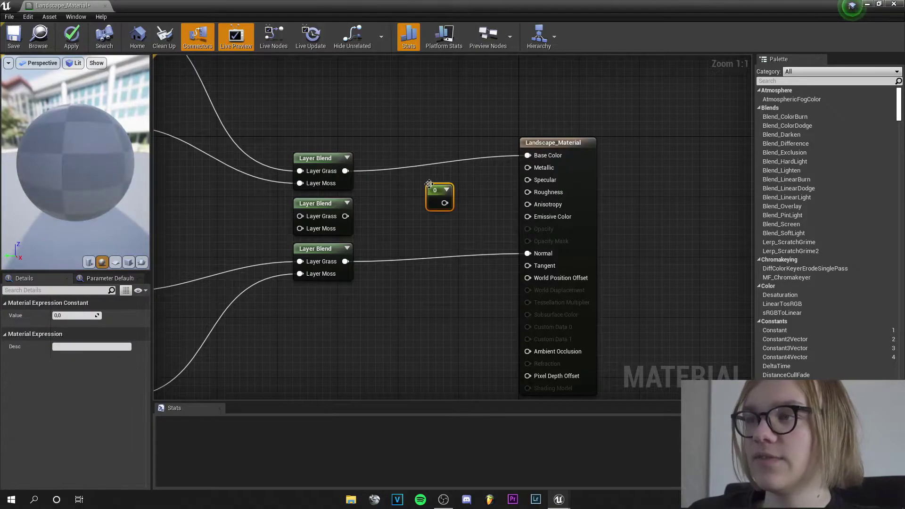
right_click(442, 204)
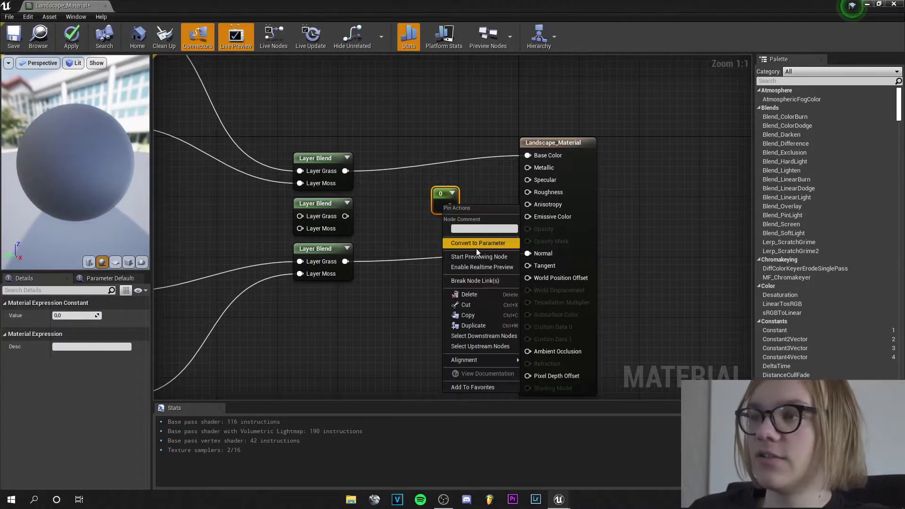
click(473, 241)
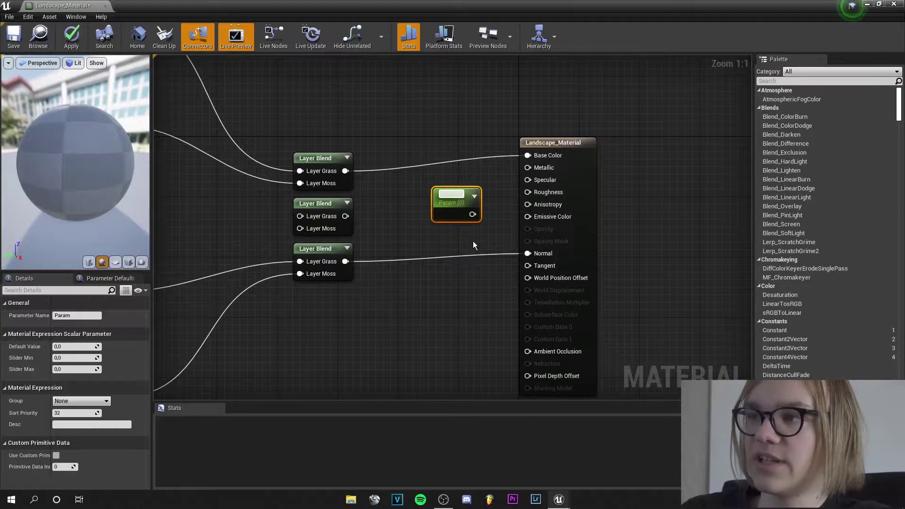
text(Sp)
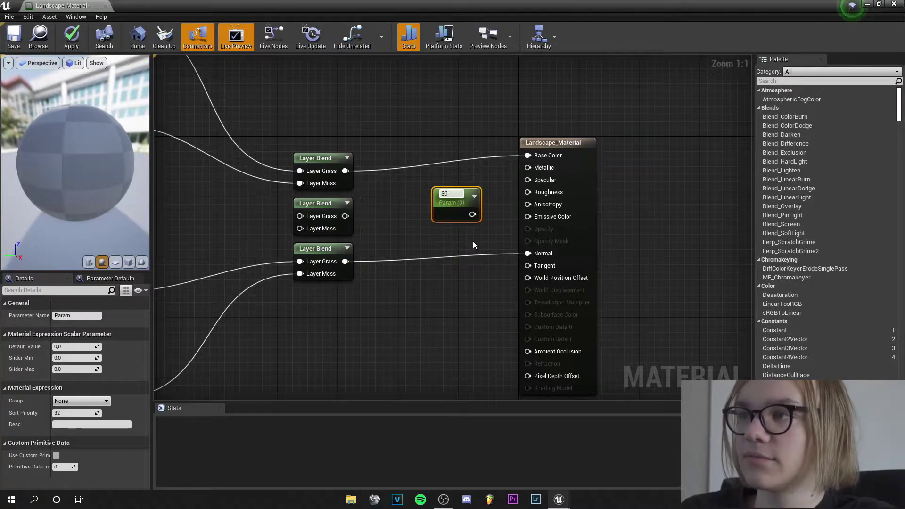
text(ecular)
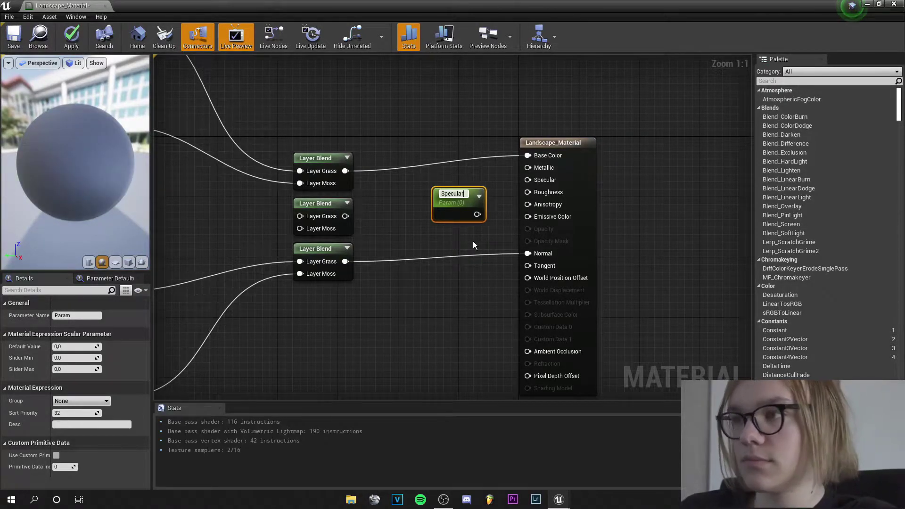
key(Return)
drag(472, 213, 528, 180)
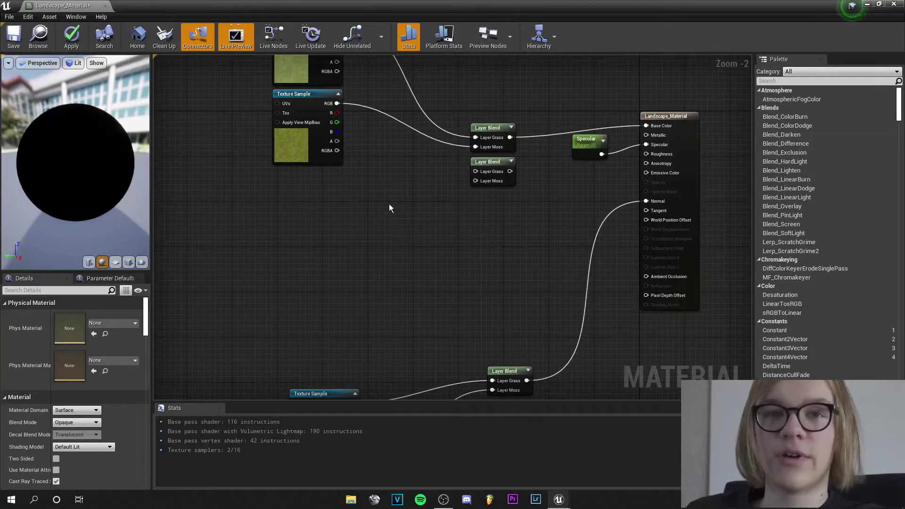
Add a LinearInterpolate node to the graph below the color textures.
right_click(389, 204)
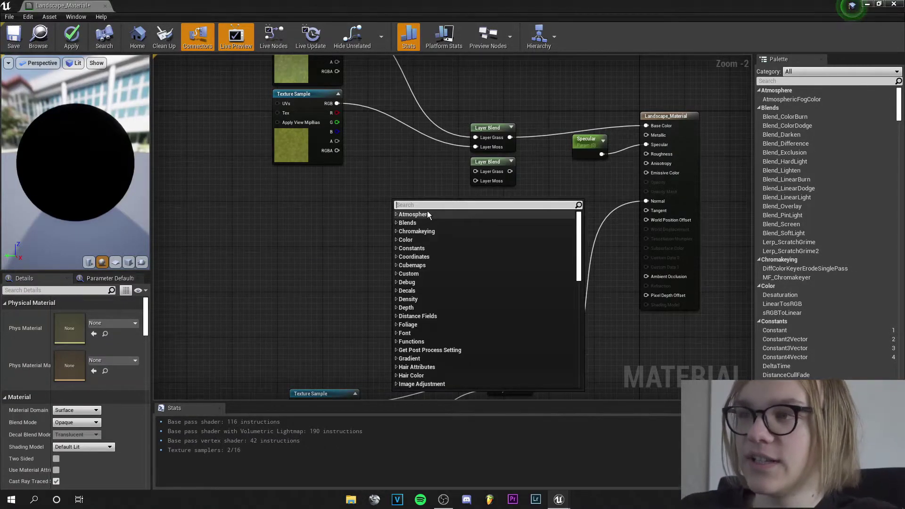
text(linea)
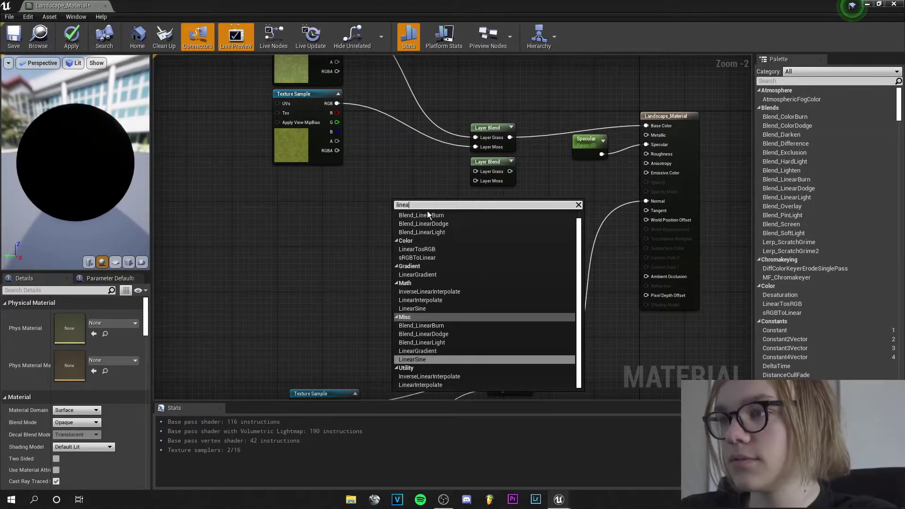
text(rin)
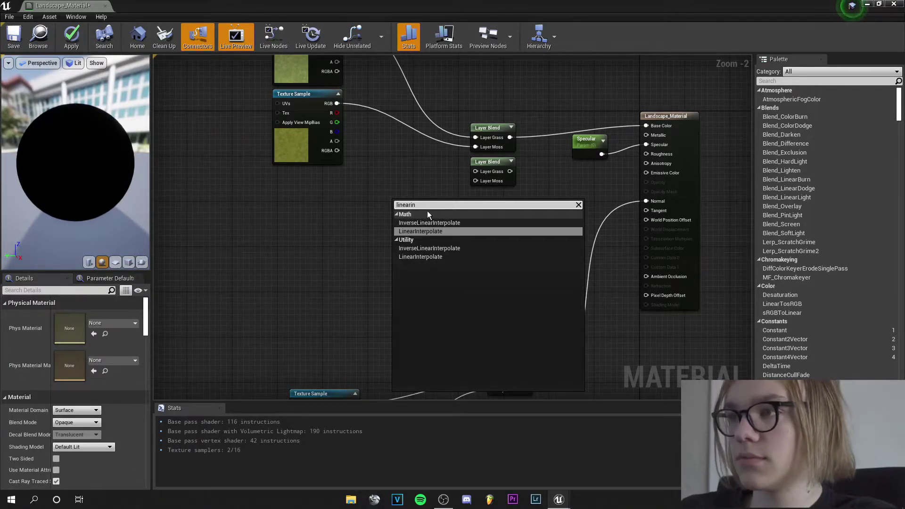
key(Return)
Add a constant described as RoughnessMax with value 0.5 and connect it to the Lerp's A input.
right_drag(420, 194, 459, 226)
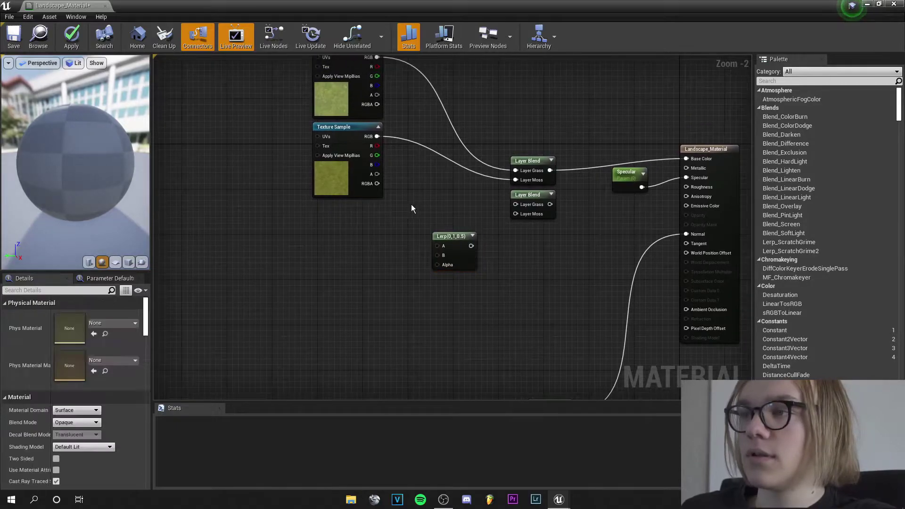
scroll(404, 205, up, 2)
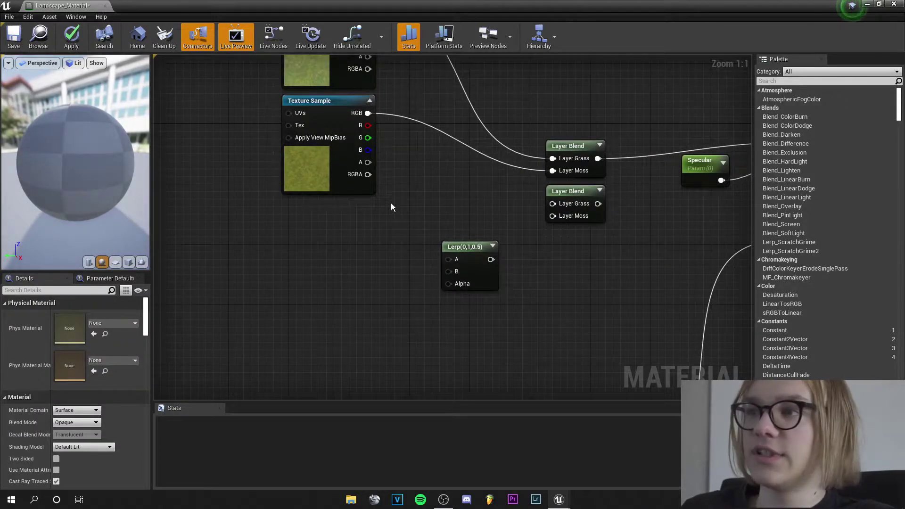
click(388, 205)
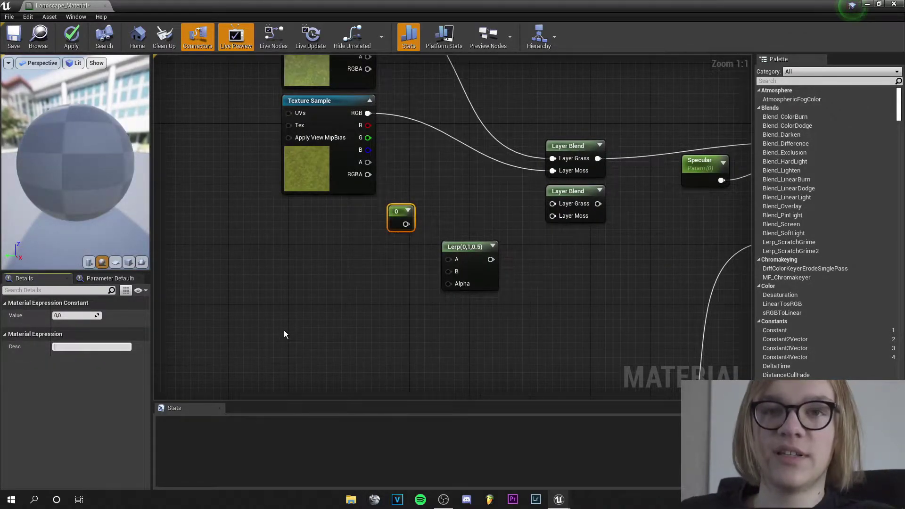
text(RoughnessMax)
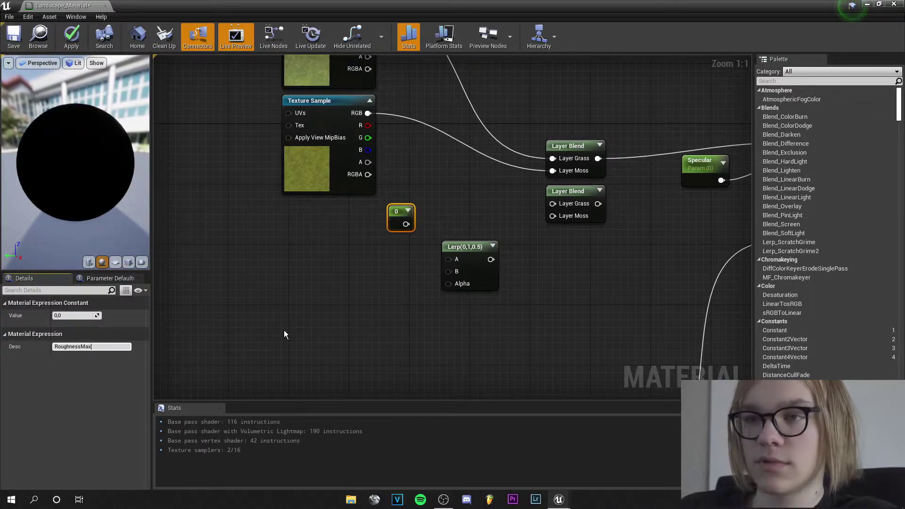
key(Return)
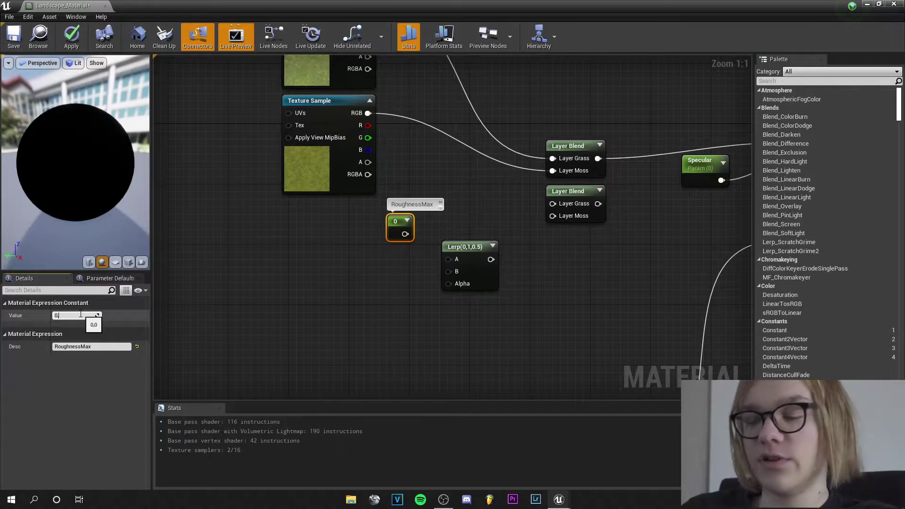
click(80, 314)
text(0,5)
key(Return)
drag(410, 234, 448, 262)
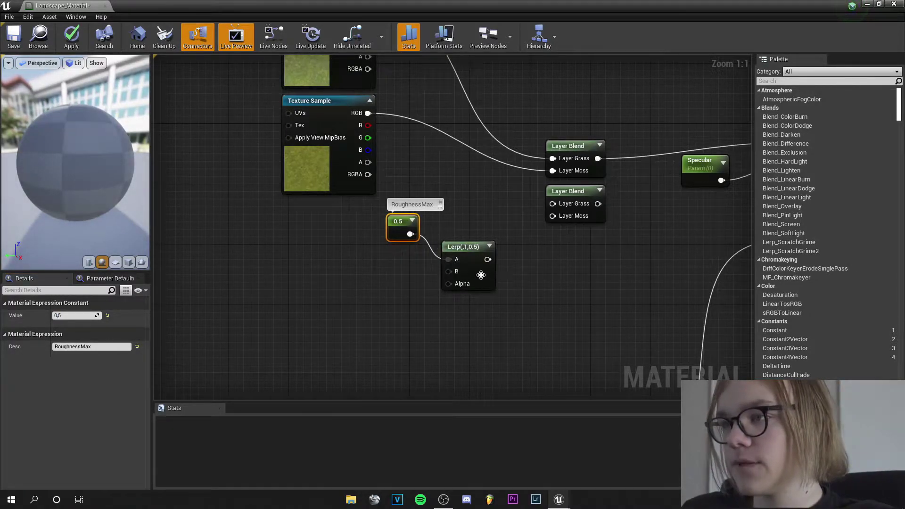
Add a second constant described as RoughnessMin with value 0.3 and connect it to the Lerp's B input.
click(389, 268)
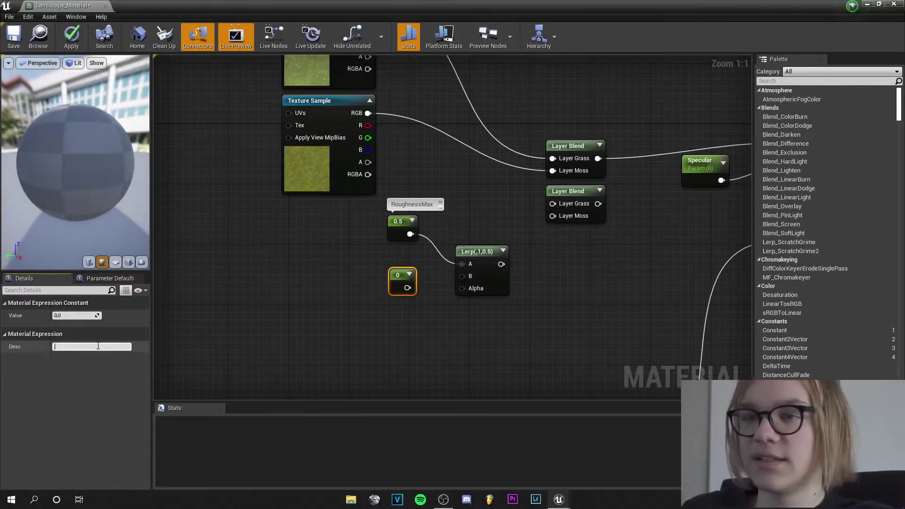
text(Roughne)
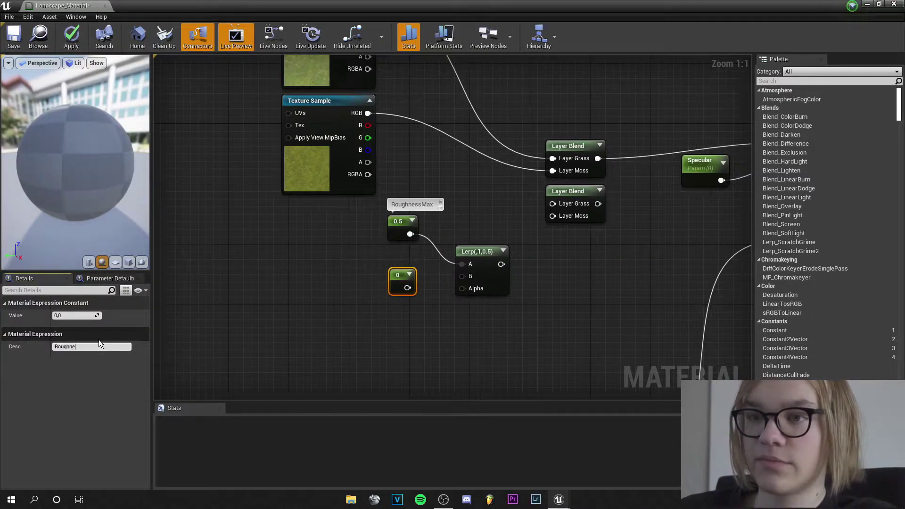
text(ssMin)
key(Return)
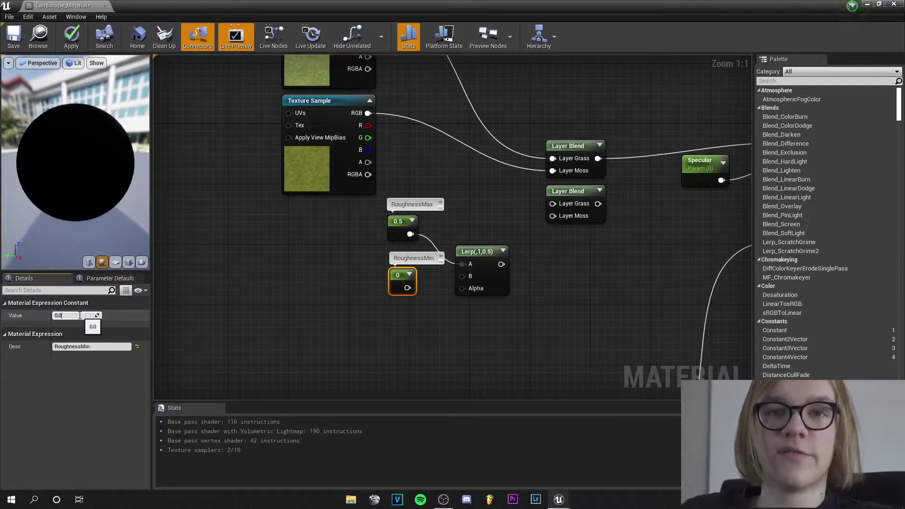
text(.3)
key(Return)
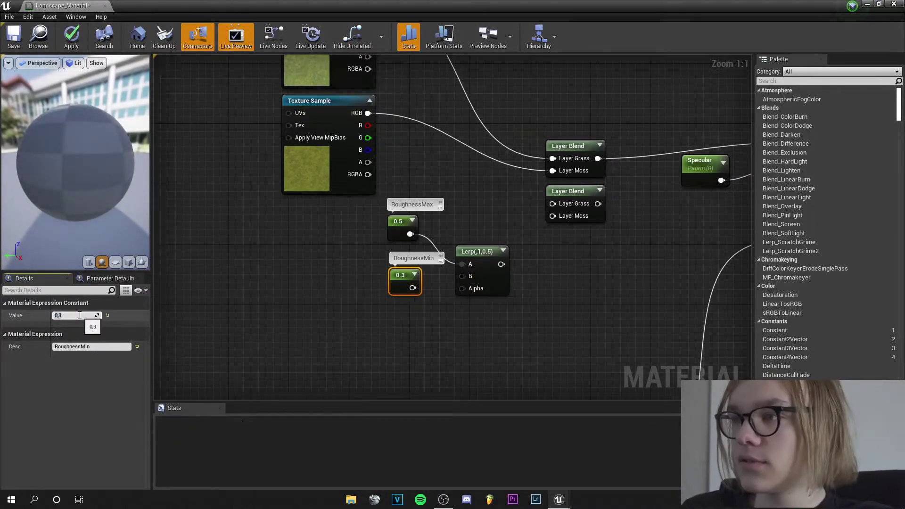
drag(412, 288, 526, 288)
Wire the grass color texture's alpha through the Lerp's Alpha to the second Layer Blend's Grass input, moving the roughness nodes closer.
scroll(524, 283, down, 3)
click(449, 312)
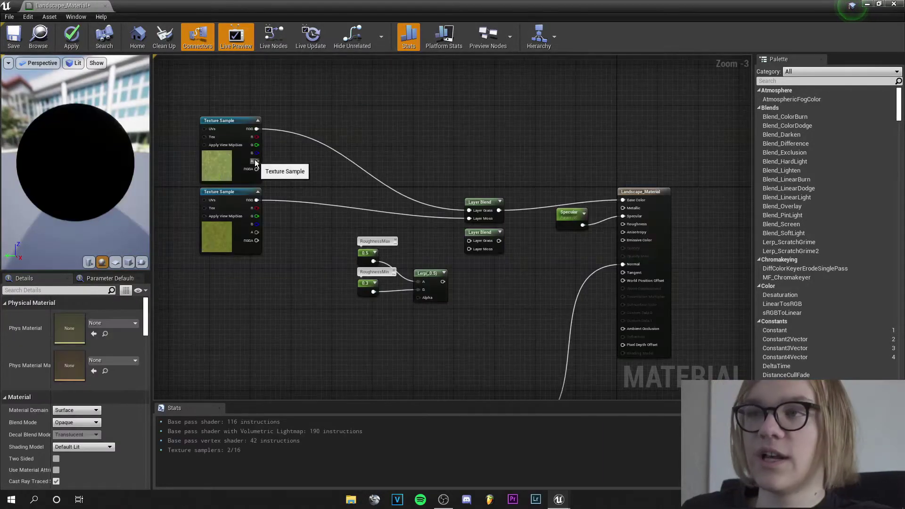
drag(257, 161, 418, 297)
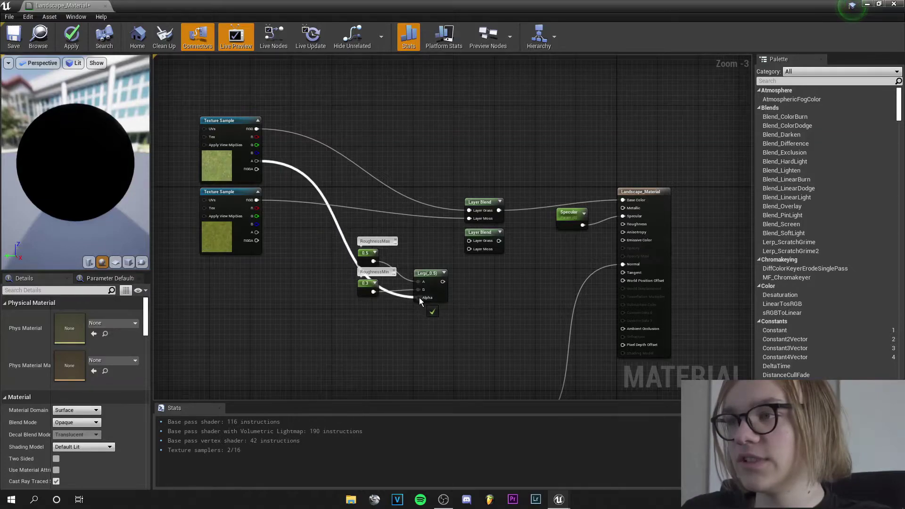
drag(455, 329, 351, 258)
drag(438, 281, 427, 250)
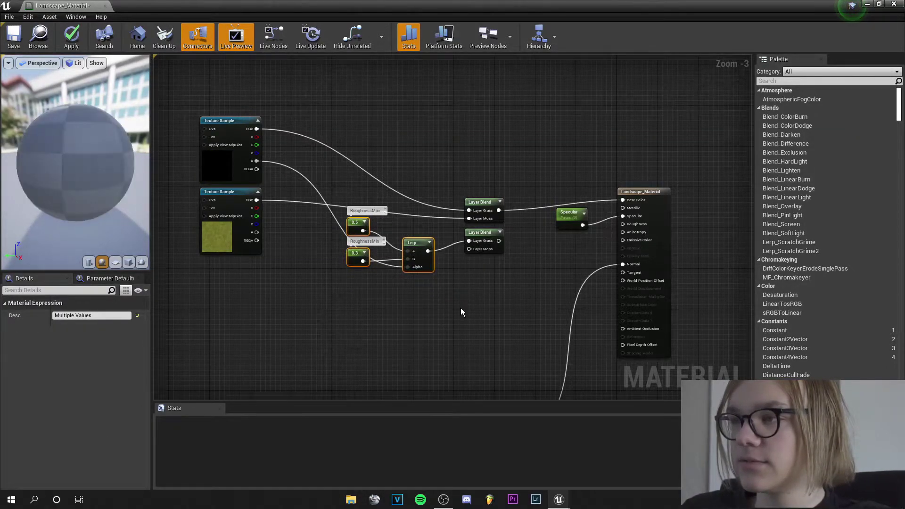
Duplicate the two roughness constants and the Lerp, and place the copies below the originals.
scroll(494, 273, up, 2)
click(491, 272)
mouse_move(476, 294)
mouse_down()
mouse_move(350, 186)
mouse_move(457, 259)
mouse_move(357, 162)
mouse_up()
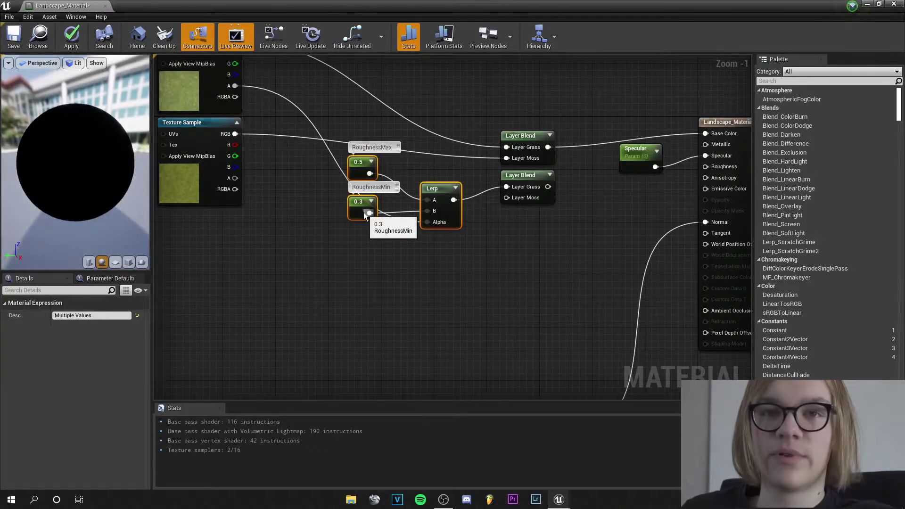
key(ctrl+v)
drag(495, 283, 450, 283)
Wire the moss color texture's alpha through the duplicated Lerp to the second Layer Blend's Moss input, and that blend to Roughness.
click(273, 203)
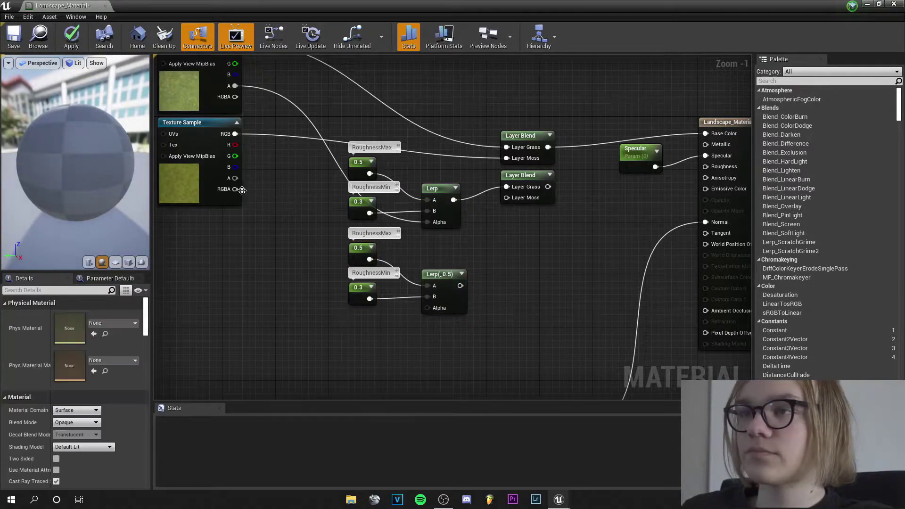
drag(235, 178, 508, 198)
right_drag(575, 217, 417, 266)
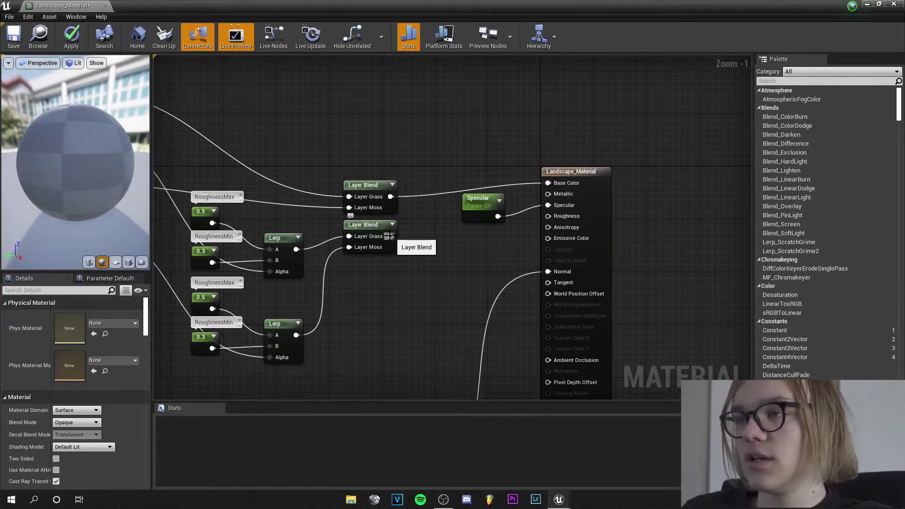
drag(390, 236, 554, 217)
Look over the complete node graph and save the landscape material.
scroll(418, 306, down, 2)
right_drag(419, 307, 519, 279)
scroll(519, 279, up, 1)
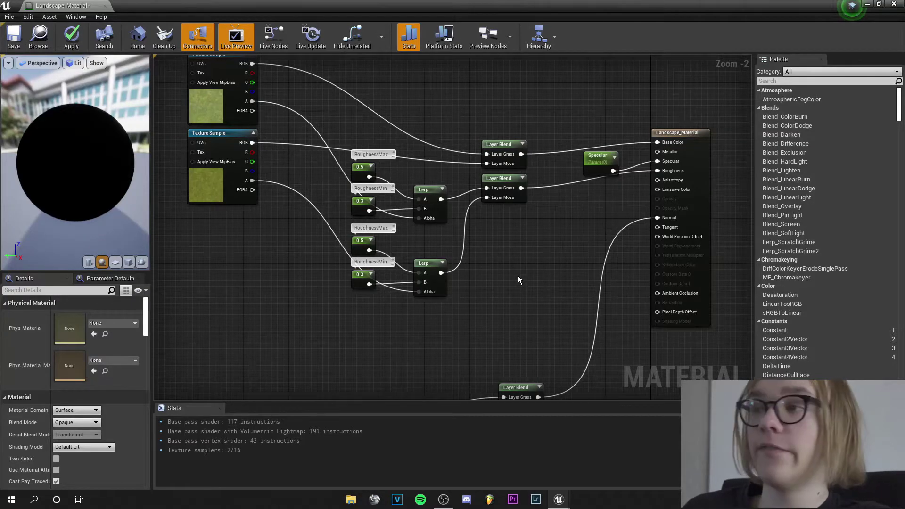
right_drag(558, 302, 550, 183)
scroll(541, 191, down, 2)
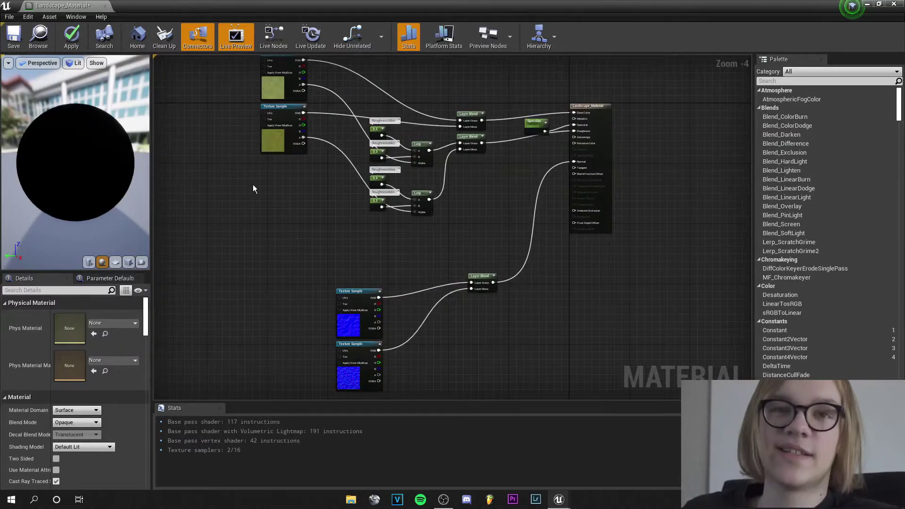
click(12, 37)
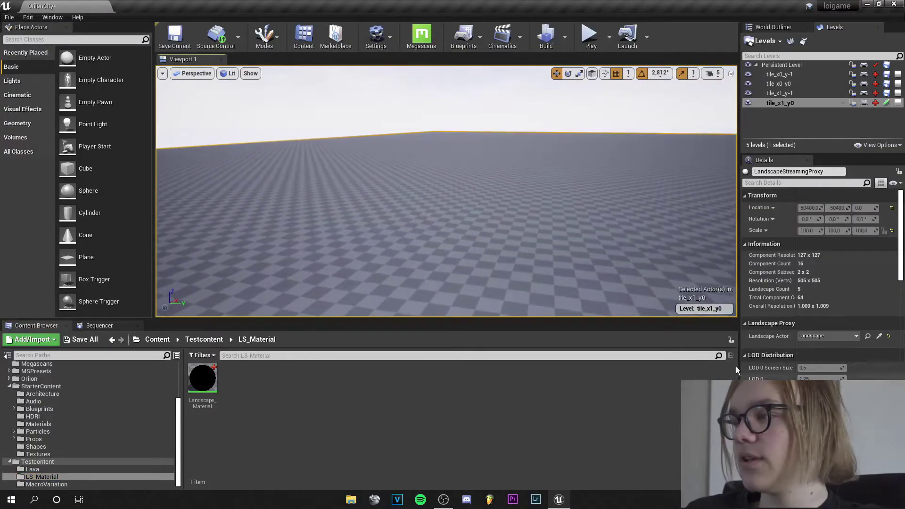
Create a material instance of Landscape_Material and assign it as the selected landscape proxy's Landscape Material.
scroll(766, 302, down, 10)
scroll(764, 307, down, 5)
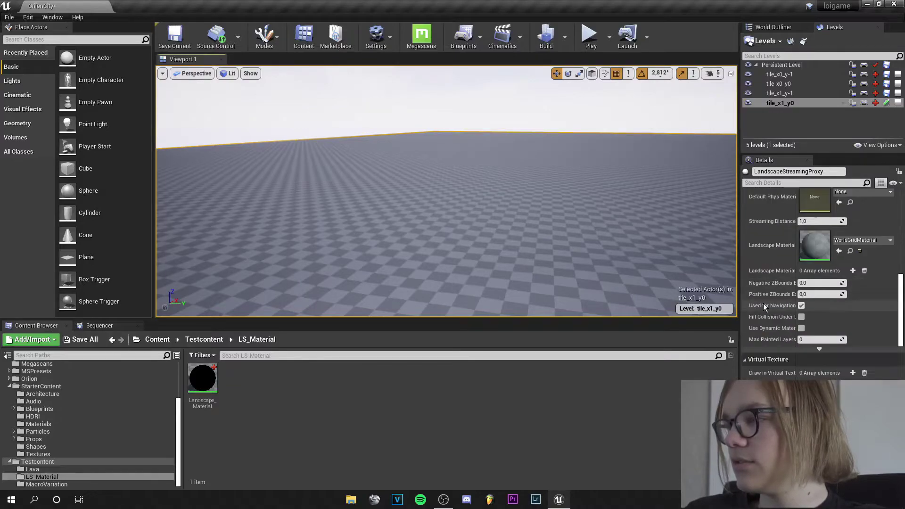
click(202, 391)
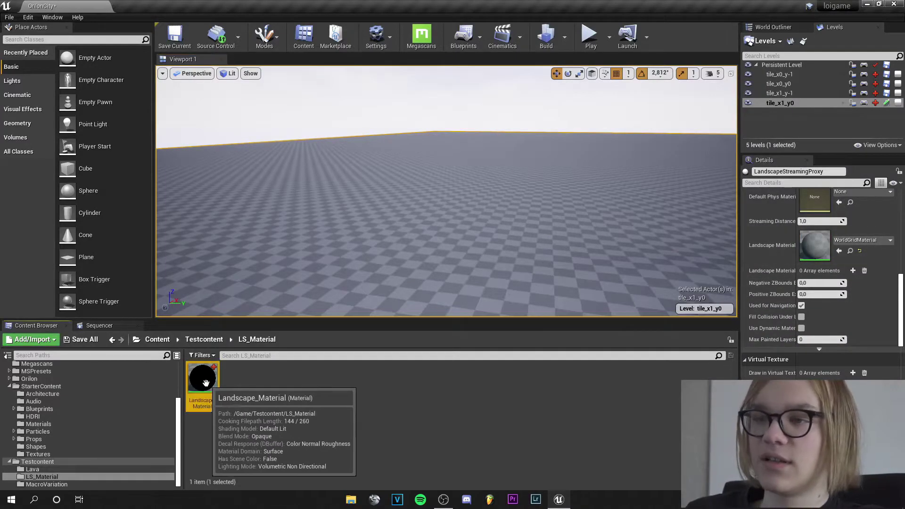
right_click(203, 380)
click(240, 154)
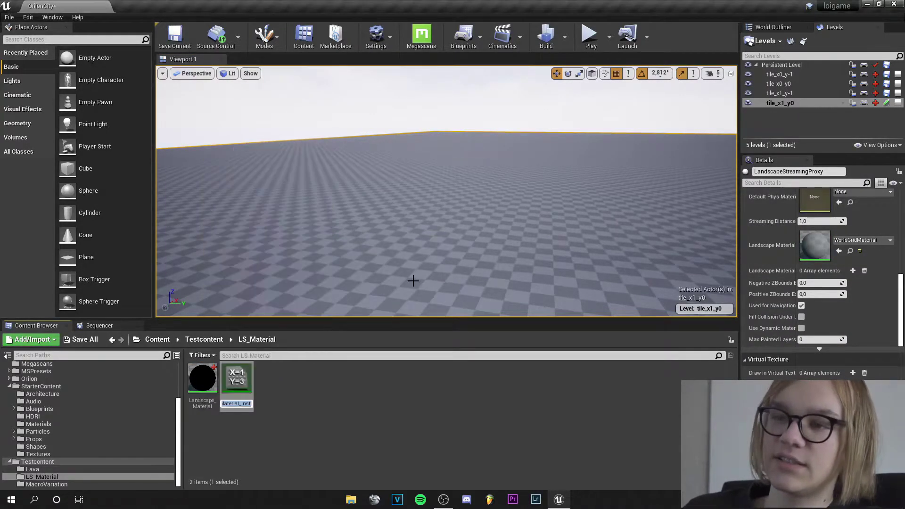
key(Return)
drag(236, 384, 816, 243)
Switch the level editor to Landscape mode and open the Paint tools to reach the Grass and Moss layers.
mouse_move(409, 152)
right_down()
mouse_move(410, 166)
mouse_move(409, 156)
right_up()
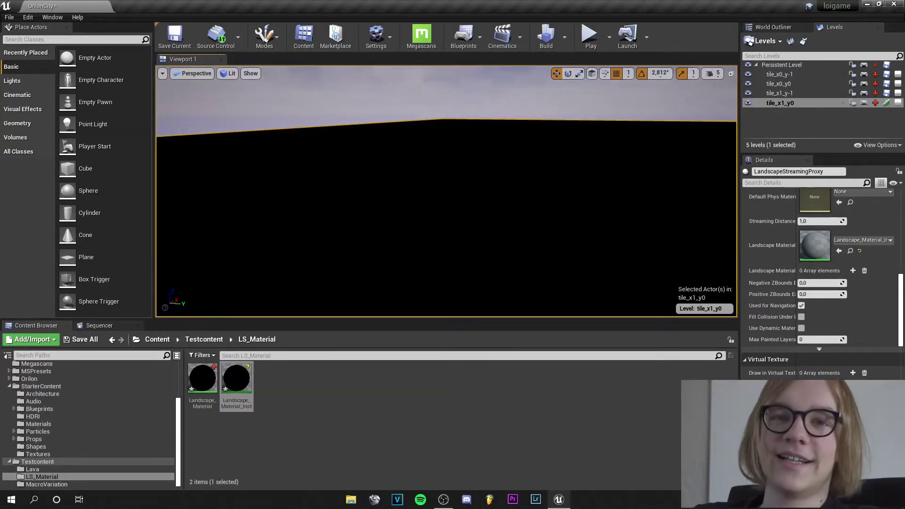
click(265, 35)
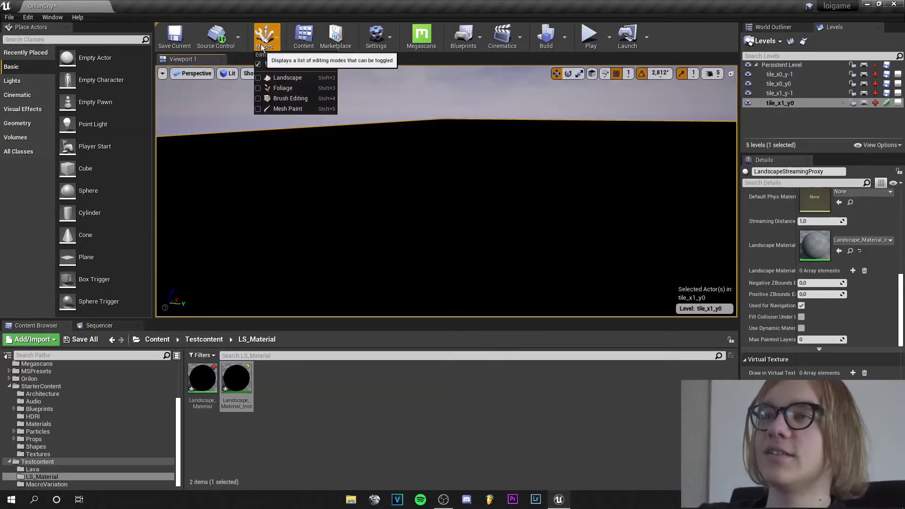
click(323, 81)
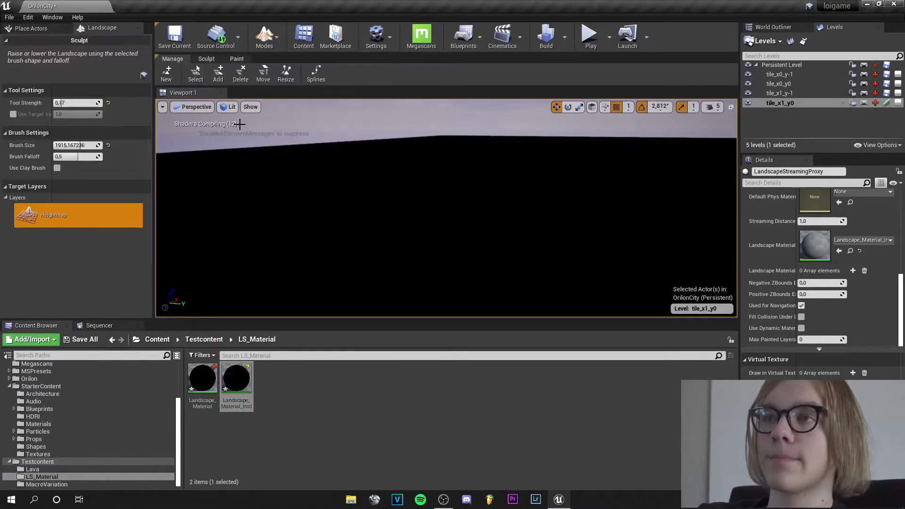
click(237, 59)
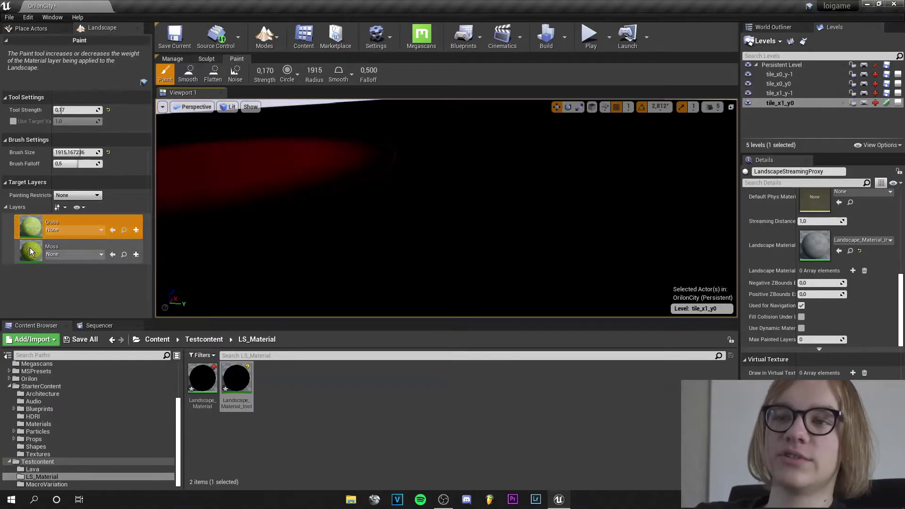
Create weight-blended layer infos for the Grass and Moss layers and save them in the suggested shared assets folder.
click(136, 230)
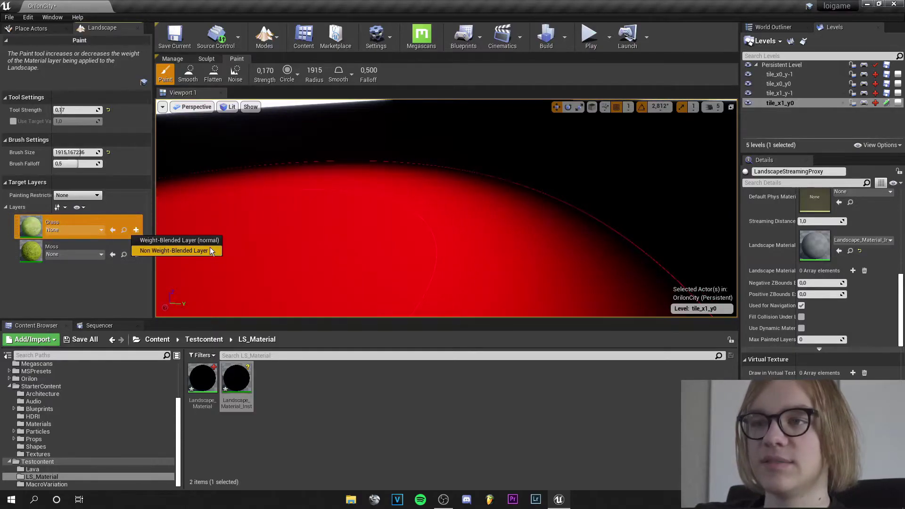
click(207, 242)
click(136, 255)
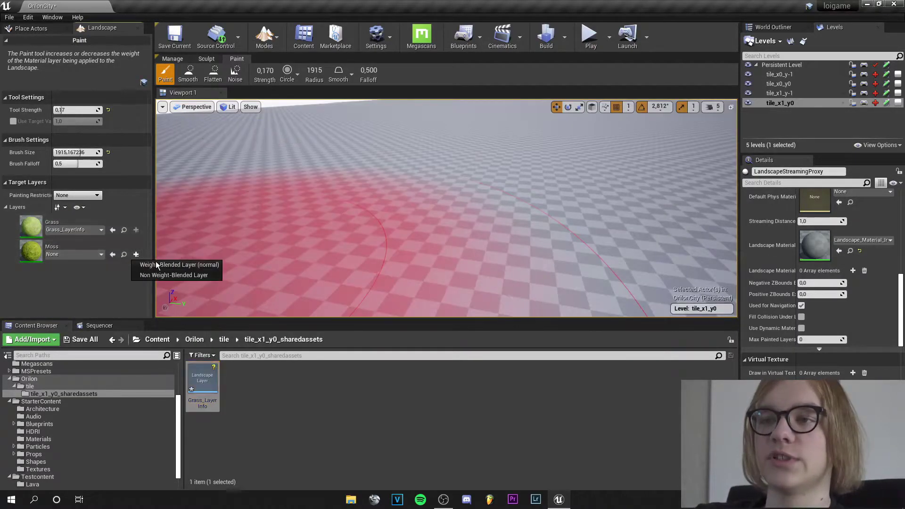
click(192, 265)
click(499, 349)
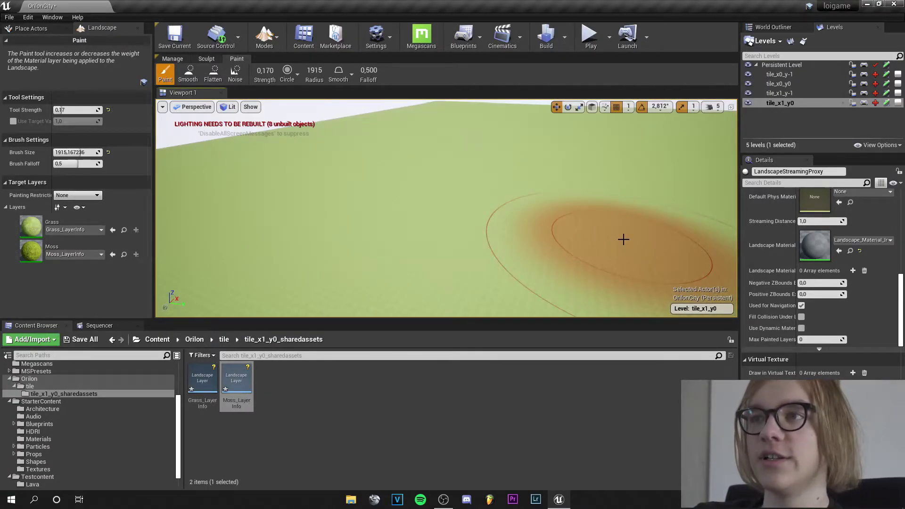
Paint an irregular Moss patch onto the grass landscape with the brush radius reduced to about 254.5.
right_drag(531, 230, 534, 254)
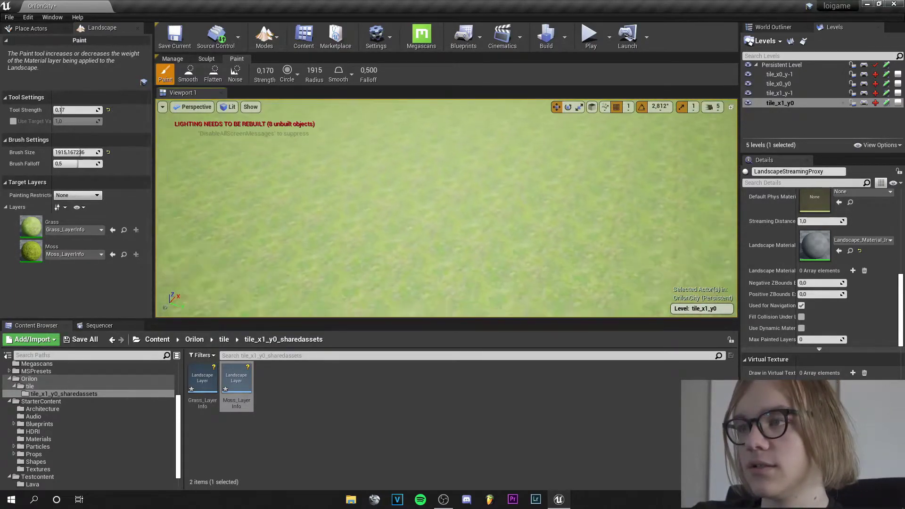
click(42, 241)
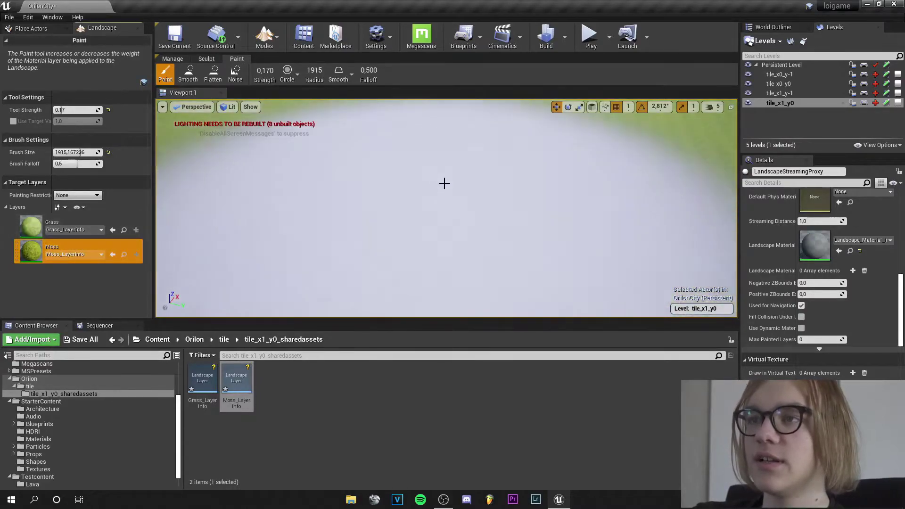
drag(319, 72, 310, 72)
drag(504, 186, 353, 192)
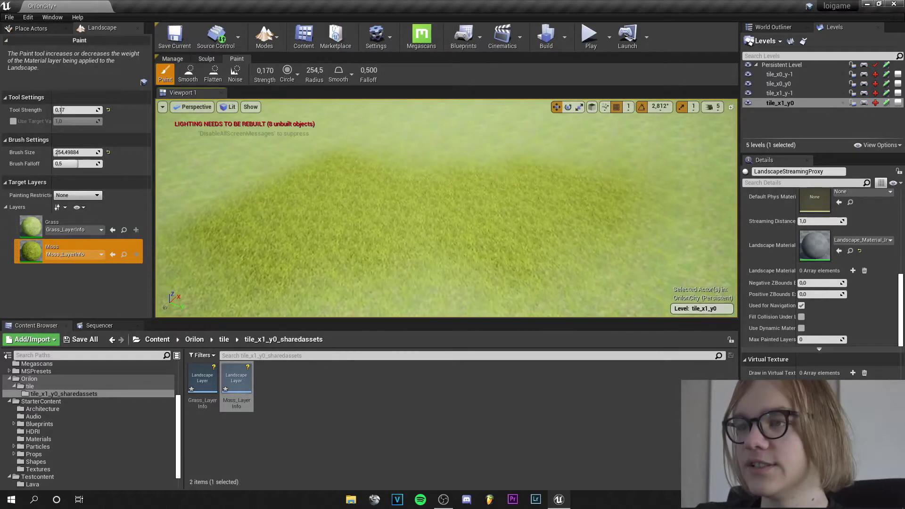
mouse_move(519, 207)
mouse_down()
mouse_move(364, 161)
mouse_move(365, 236)
mouse_move(422, 234)
mouse_move(339, 167)
mouse_move(505, 287)
mouse_move(543, 245)
mouse_move(488, 254)
mouse_up()
mouse_move(488, 254)
right_down()
mouse_move(454, 257)
mouse_move(483, 254)
mouse_move(474, 262)
right_up()
key(s)
key(w)
key(s)
key(w)
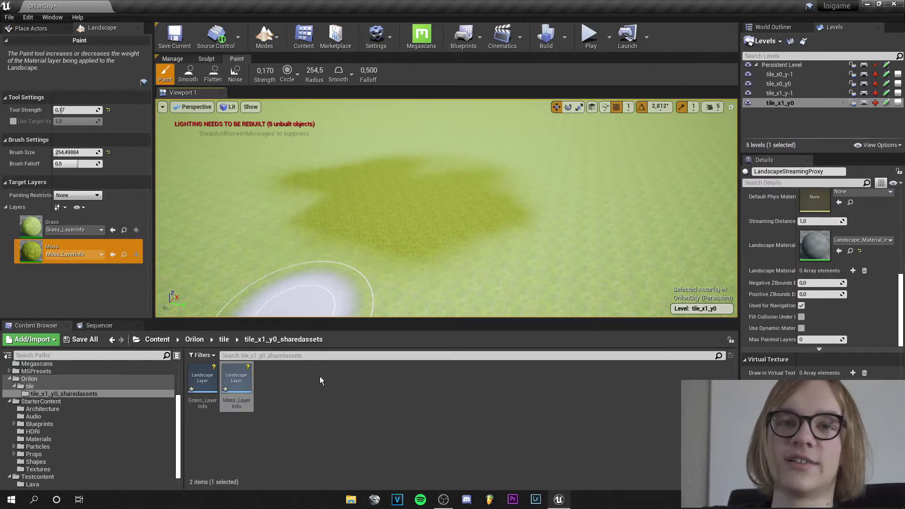
Open the GrassMacro material from the MacroVariation folder and bring its whole node graph into view.
scroll(89, 478, down, 2)
click(84, 481)
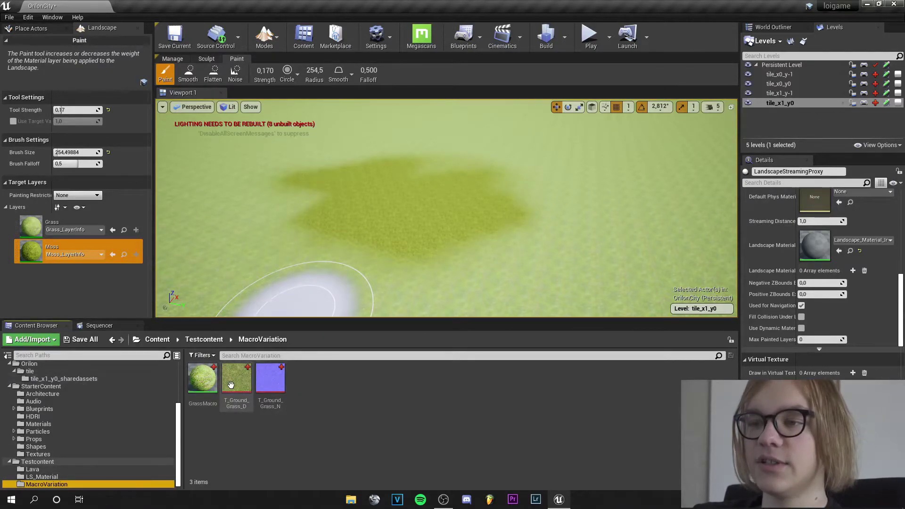
double_click(207, 378)
scroll(445, 292, down, 5)
click(392, 130)
right_drag(393, 129, 567, 236)
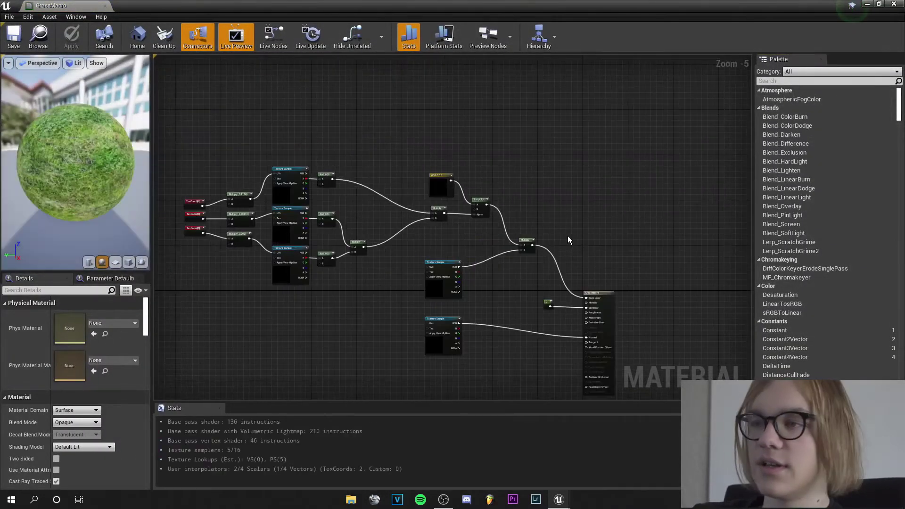
Copy the macro variation nodes from GrassMacro into Landscape_Material and arrange them above the color textures and Layer Blend.
drag(568, 245, 170, 123)
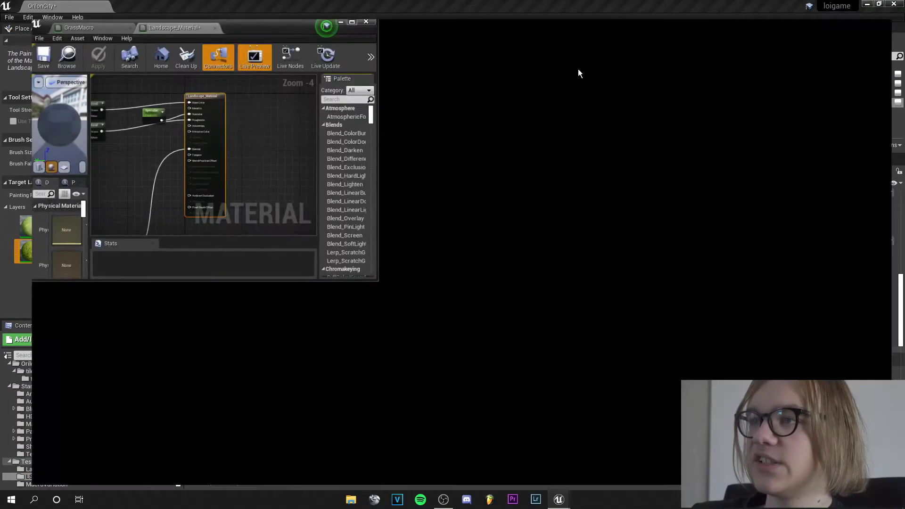
right_drag(369, 132, 664, 399)
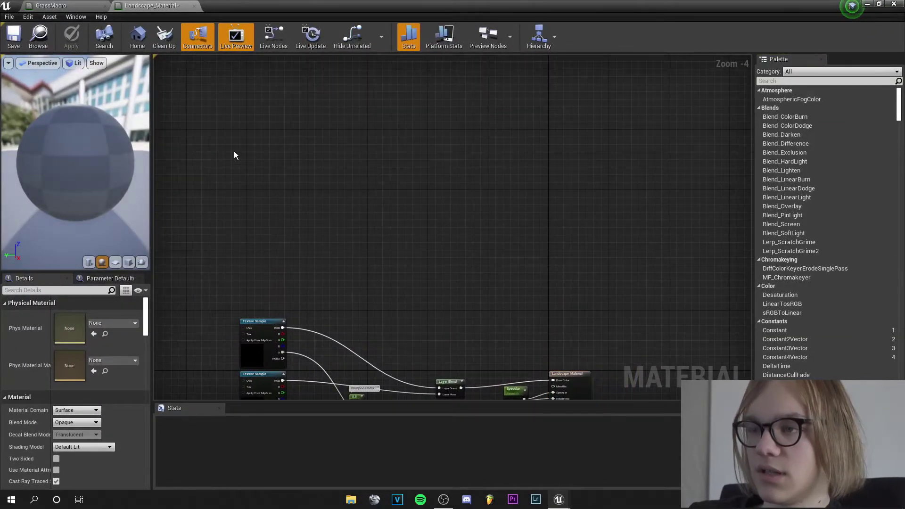
key(ctrl+v)
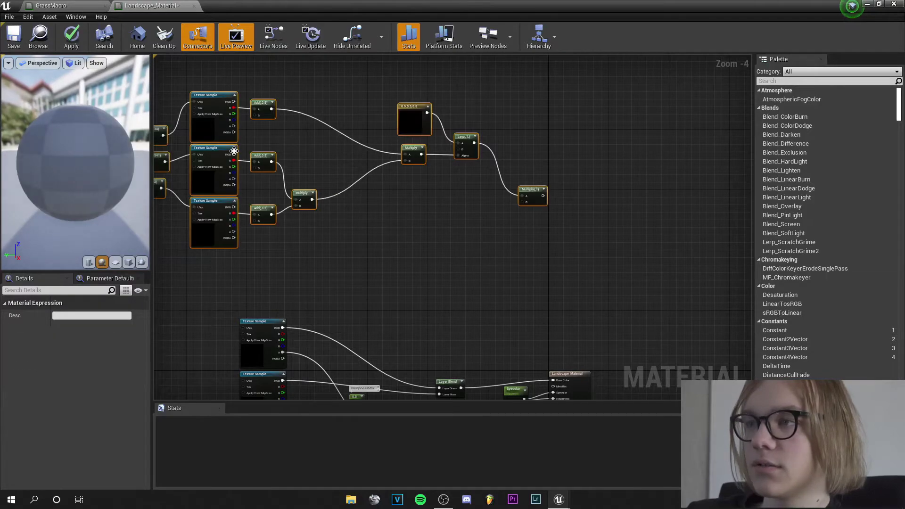
drag(532, 195, 534, 239)
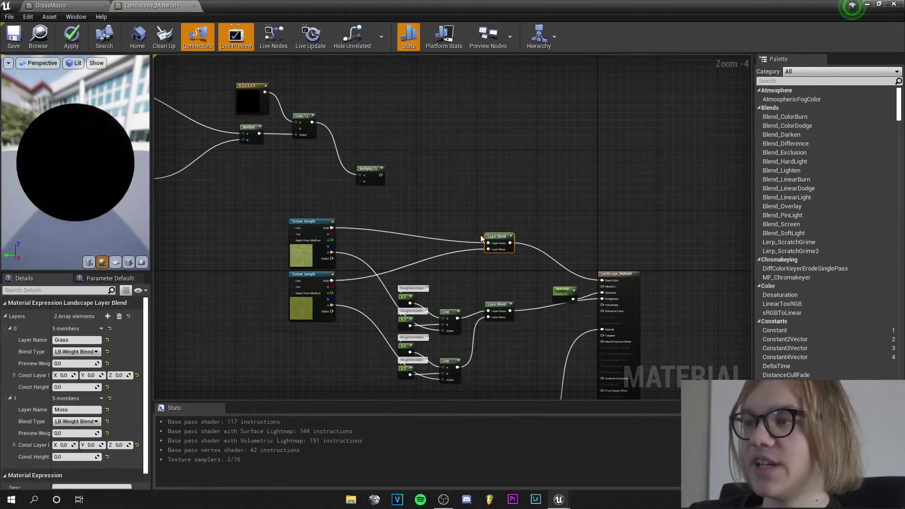
Add two Multiply nodes between the color Texture Samples and the Base Color Layer Blend.
scroll(400, 203, up, 3)
right_click(428, 201)
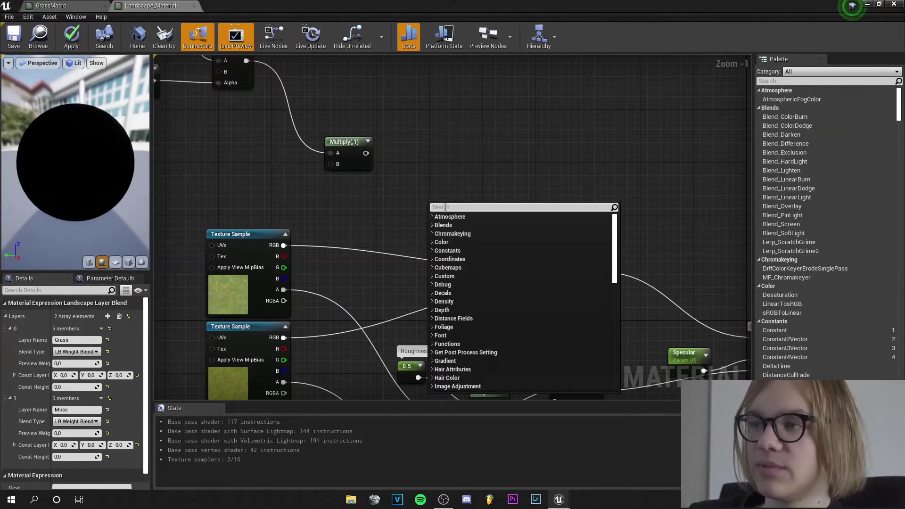
text(multiply)
key(Return)
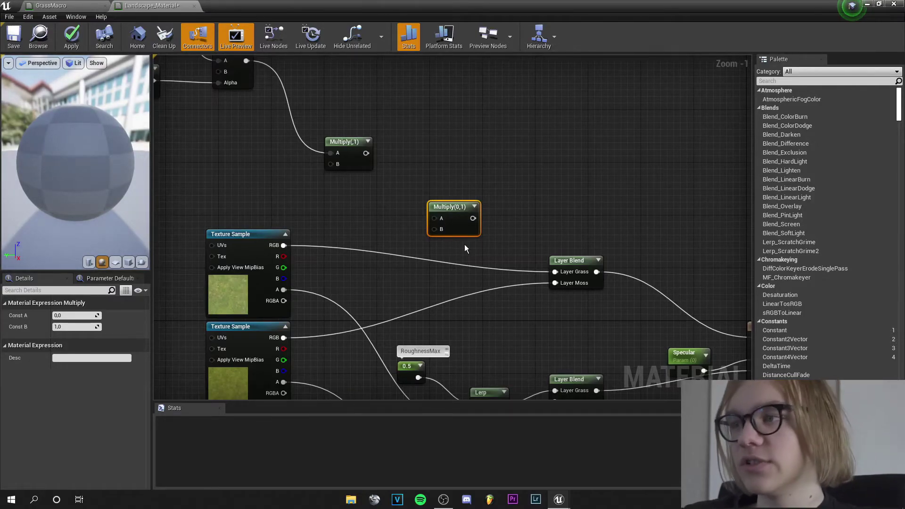
key(ctrl+c)
key(ctrl+v)
drag(465, 250, 453, 300)
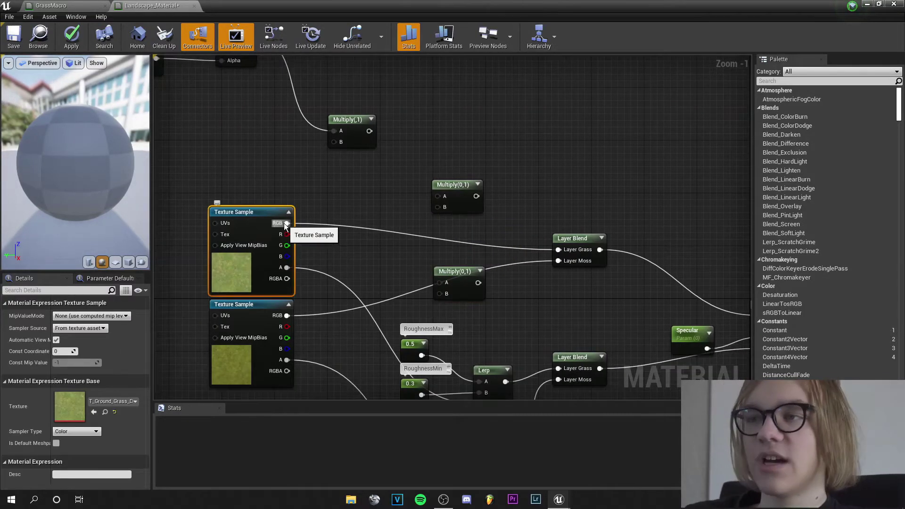
Multiply the grass texture's RGB with the macro variation output and feed the result into the color Layer Blend's Grass input.
drag(286, 224, 439, 197)
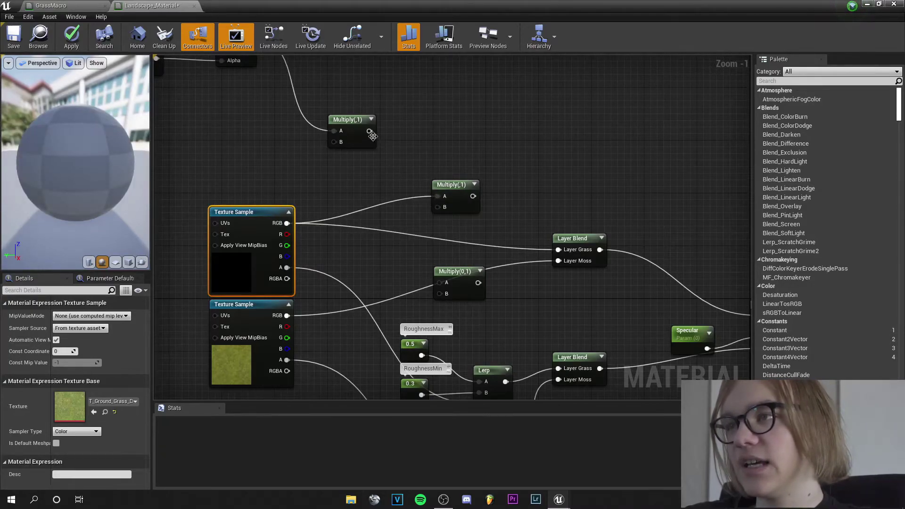
drag(370, 131, 557, 249)
right_drag(483, 242, 474, 230)
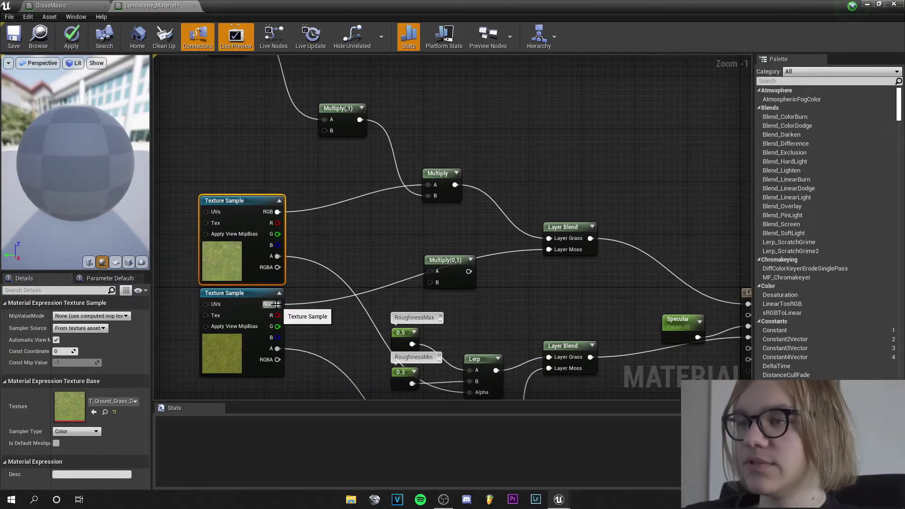
Multiply the moss texture's RGB with the macro variation output and feed the result into the color Layer Blend's Moss input.
drag(277, 304, 430, 272)
drag(359, 119, 550, 250)
scroll(513, 188, down, 2)
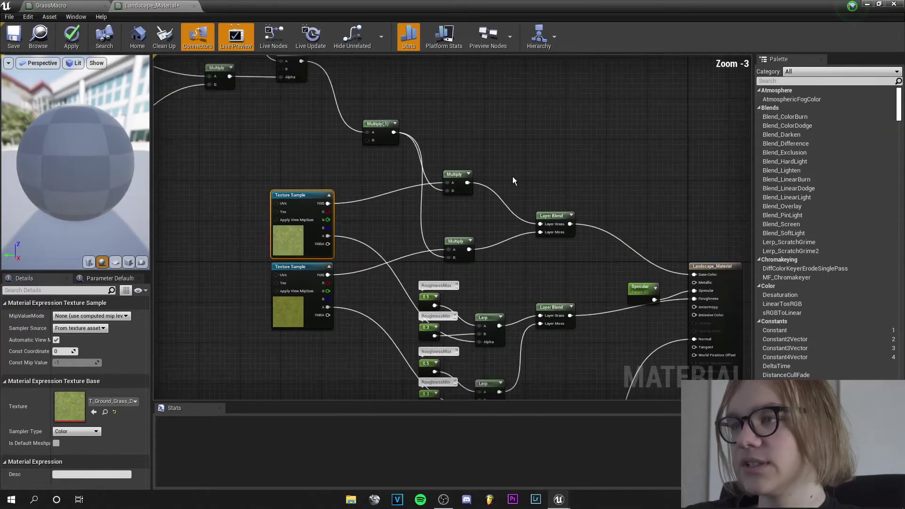
right_drag(513, 176, 458, 146)
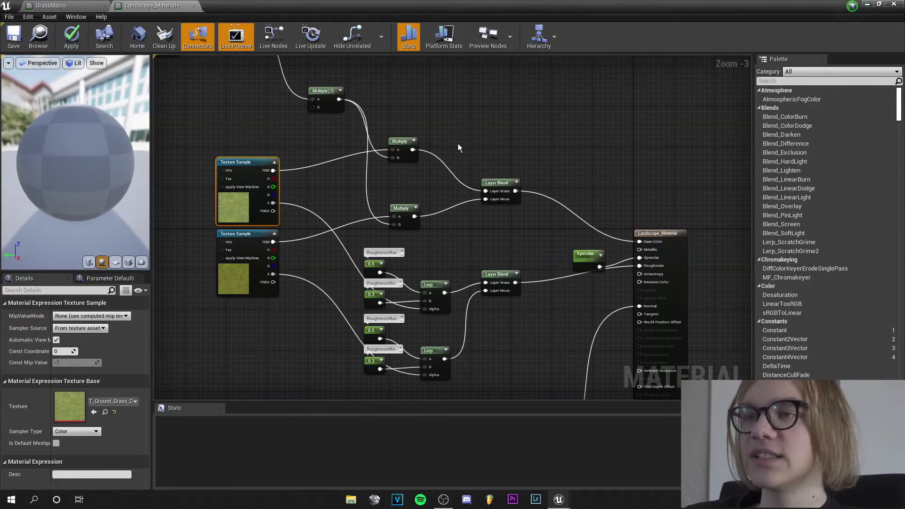
Align the two normal Texture Samples below the color ones and add a LandscapeLayerCoords node in front of them.
scroll(447, 268, down, 2)
right_drag(447, 267, 487, 183)
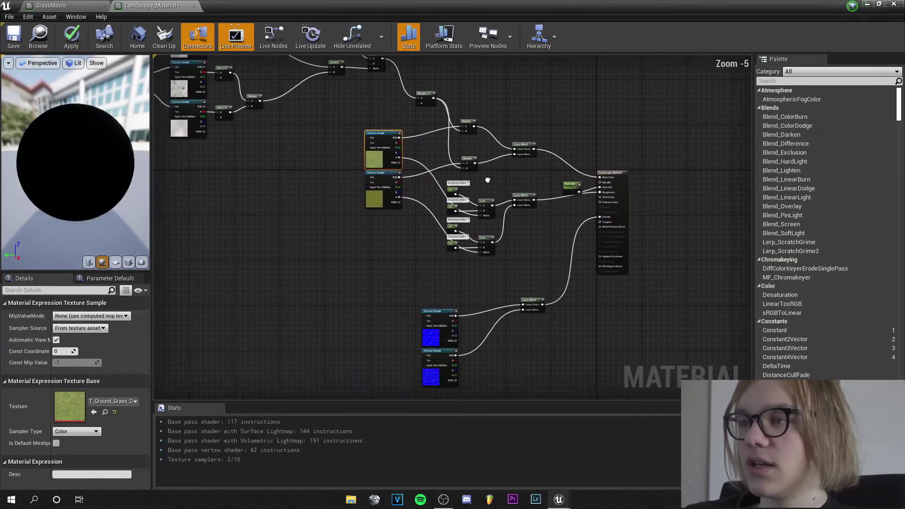
drag(491, 365, 415, 325)
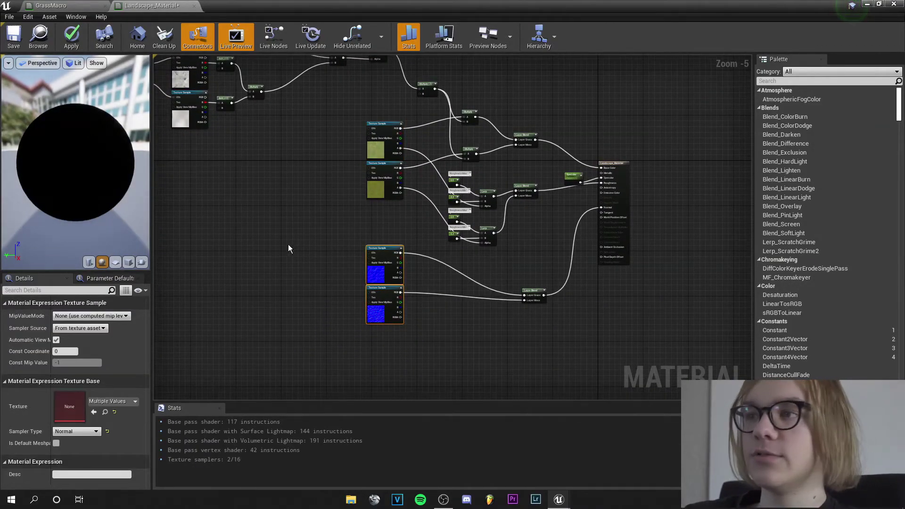
scroll(288, 245, up, 2)
right_click(318, 245)
text(landscap)
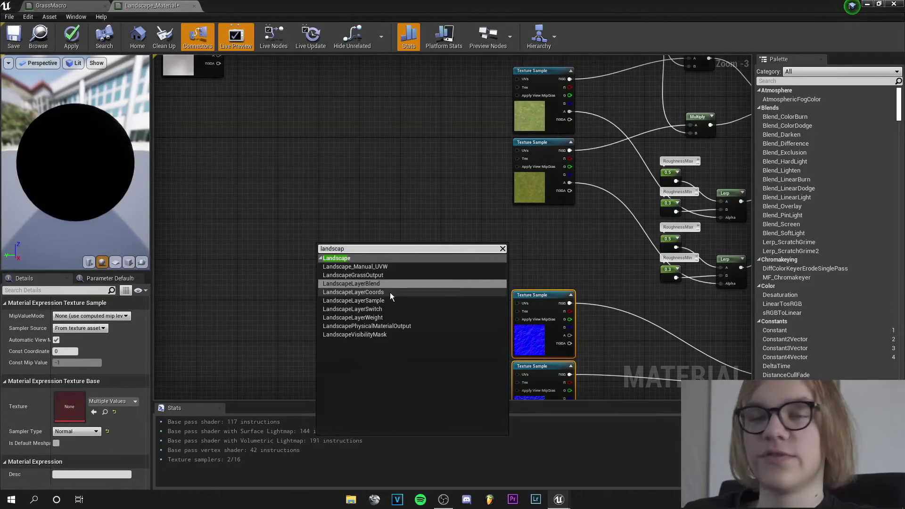
click(393, 293)
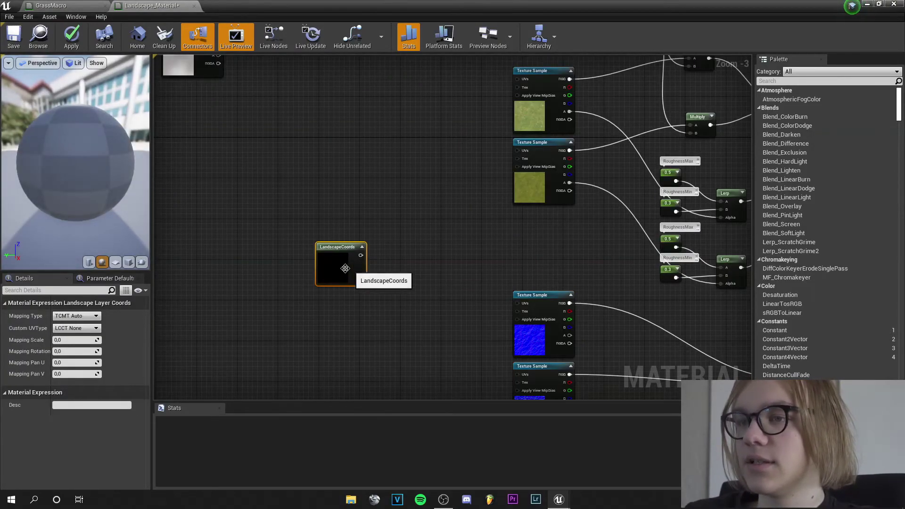
scroll(382, 261, down, 1)
right_drag(382, 262, 355, 247)
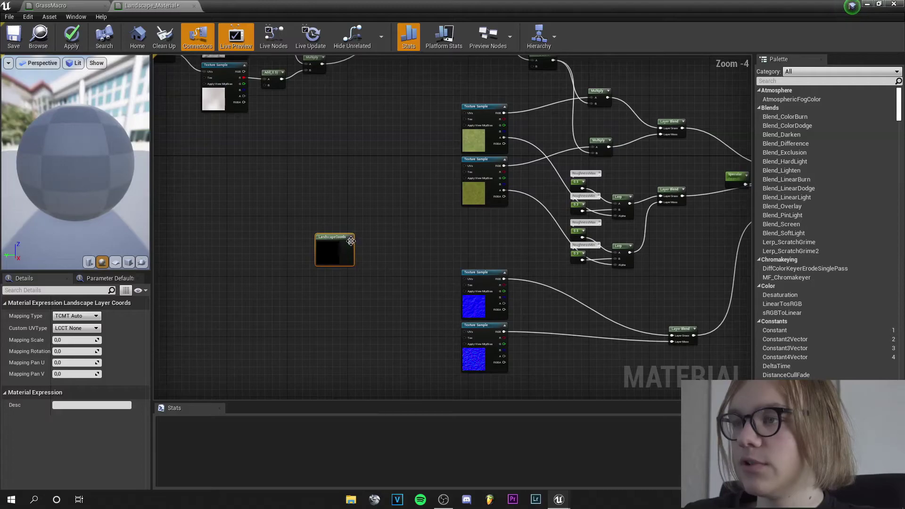
Connect the LandscapeCoords output to the UVs of all four grass and moss textures, and save the material.
drag(350, 243, 471, 117)
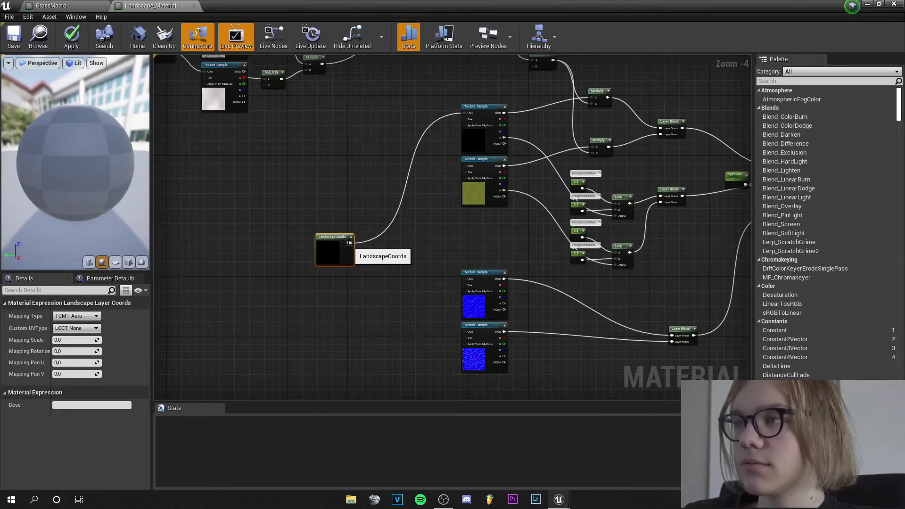
drag(349, 243, 464, 166)
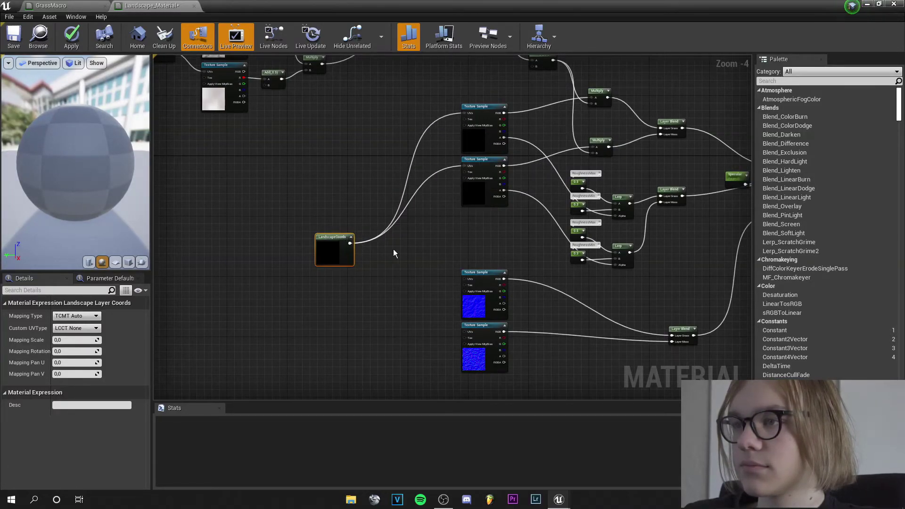
drag(349, 243, 466, 279)
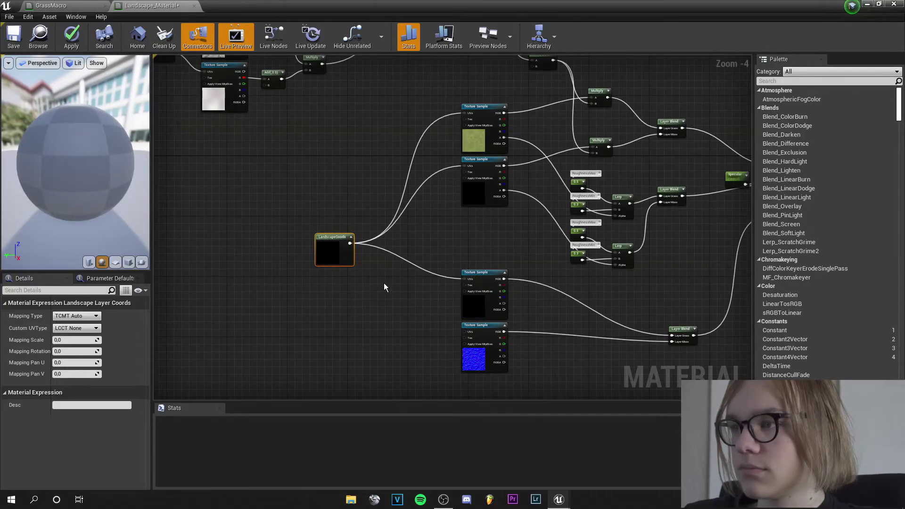
drag(351, 244, 464, 331)
scroll(410, 291, down, 1)
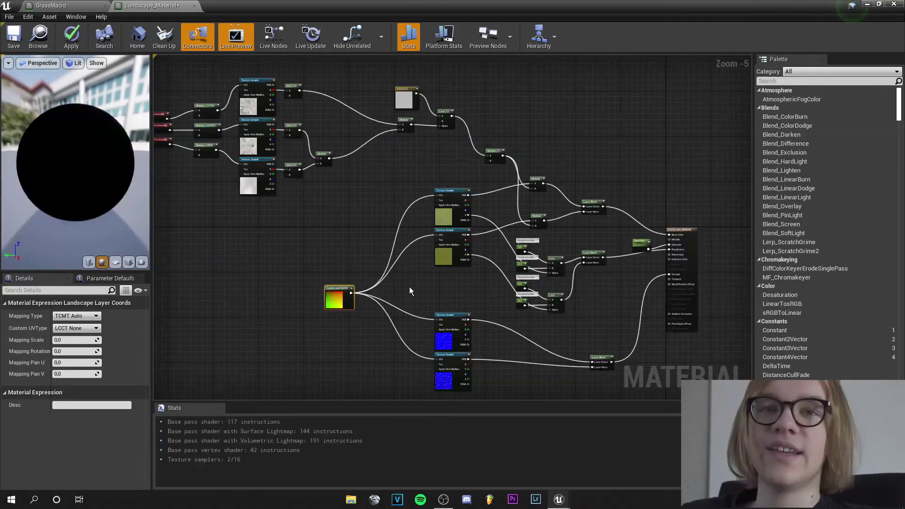
click(9, 39)
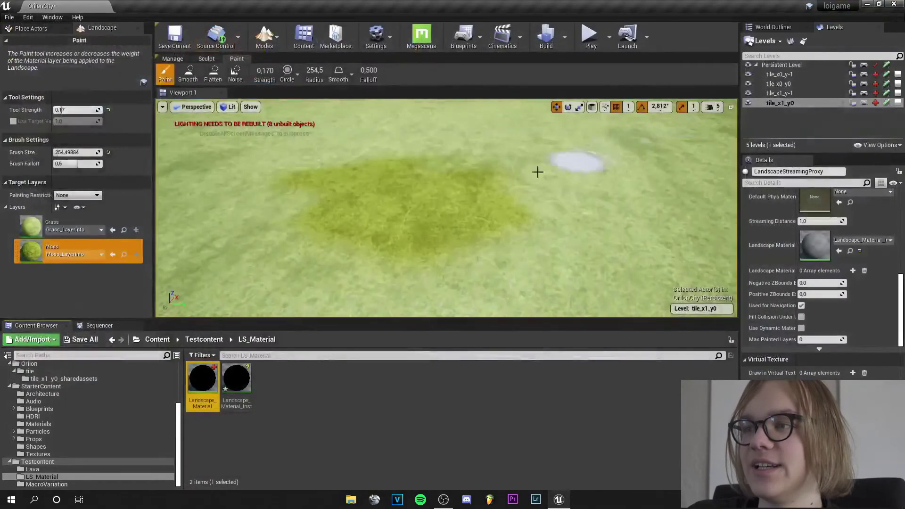
Set the brush strength to 0.61 and radius to about 783, and paint a large Moss area over the existing patch.
key(s)
right_drag(446, 208, 509, 187)
mouse_move(446, 188)
right_down()
mouse_move(416, 195)
mouse_move(461, 198)
right_up()
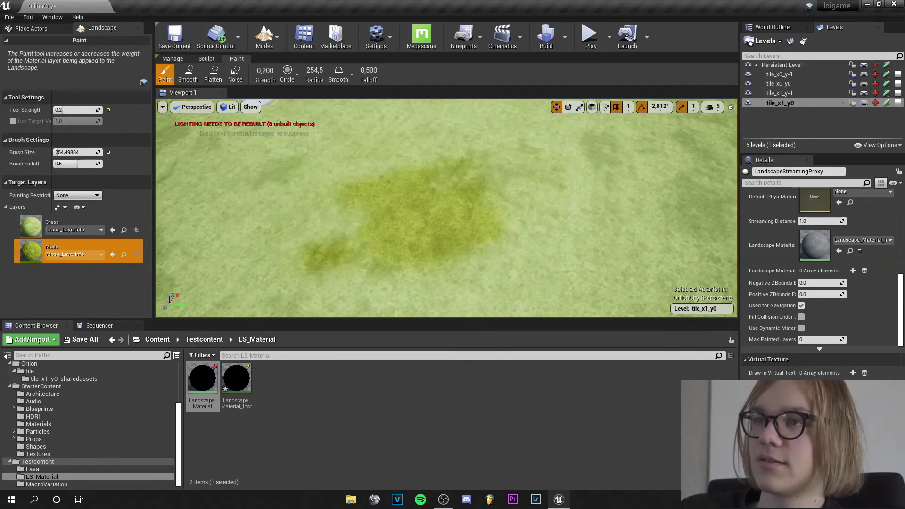
drag(264, 71, 319, 70)
mouse_move(374, 191)
mouse_down()
mouse_move(355, 148)
mouse_move(622, 287)
mouse_move(499, 269)
mouse_up()
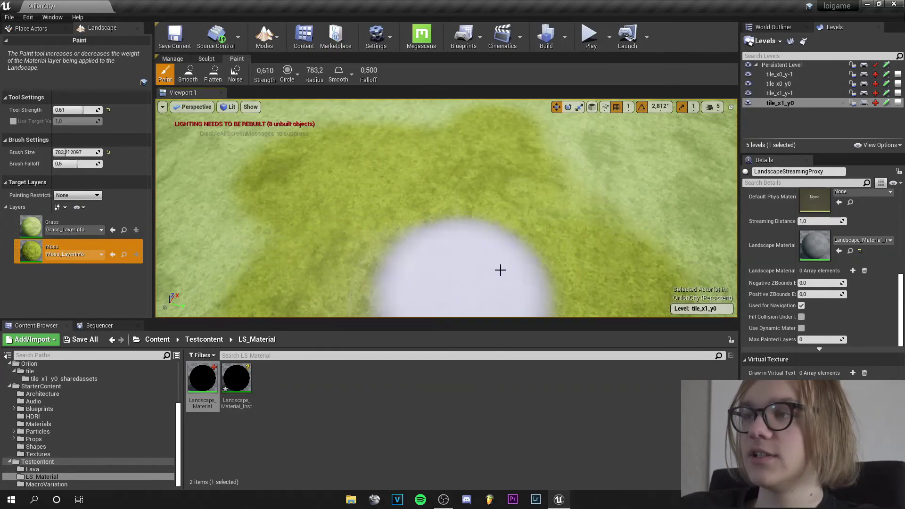
mouse_move(499, 269)
right_down()
mouse_move(502, 293)
mouse_move(546, 264)
mouse_move(495, 269)
mouse_move(519, 248)
right_up()
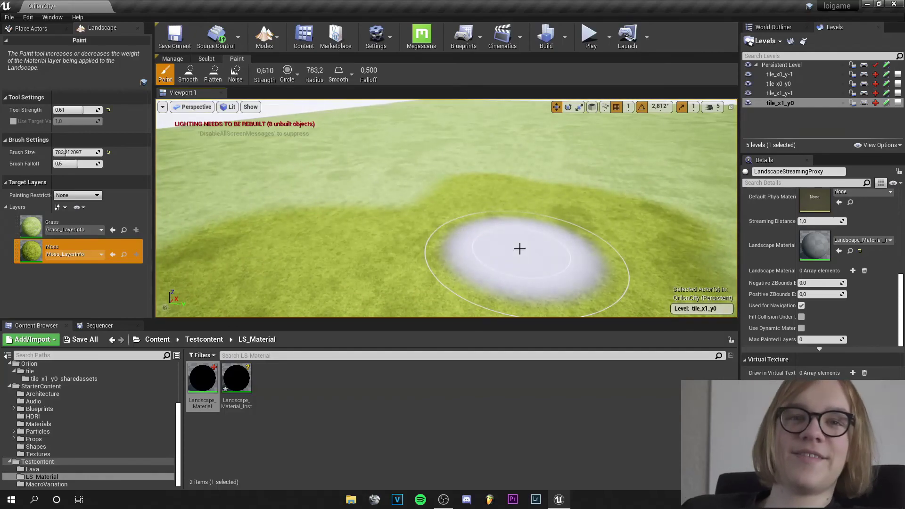